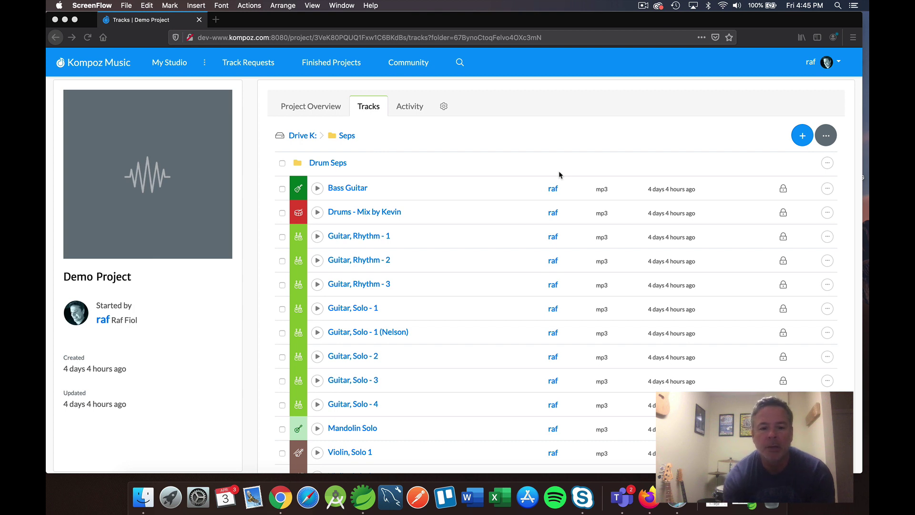
Open the Guitar, Solo - 1 track and mark a short region at about 0:09-0:10 on its waveform
left_click(344, 312)
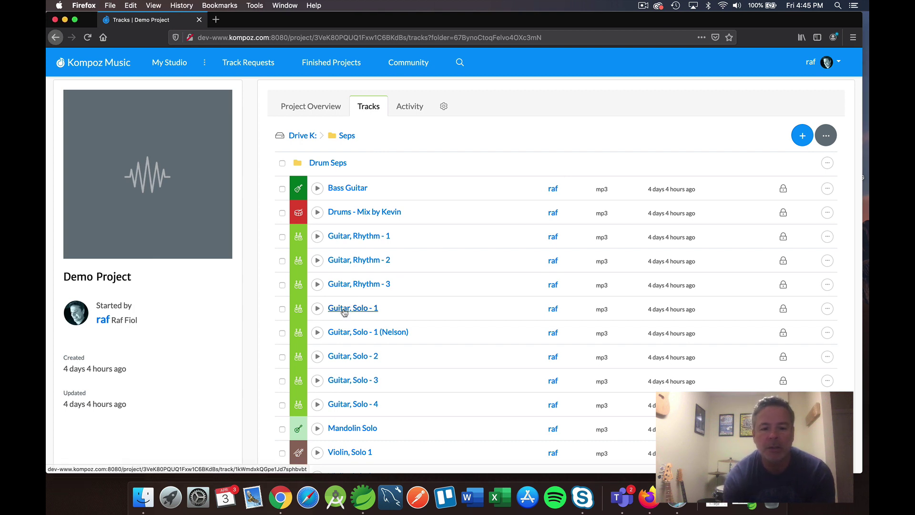
left_click(344, 310)
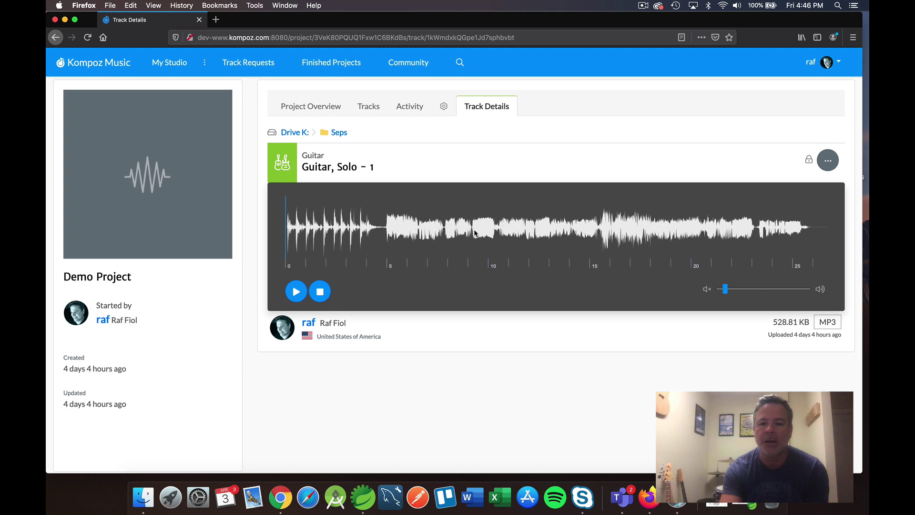
left_click_drag(472, 232, 497, 229)
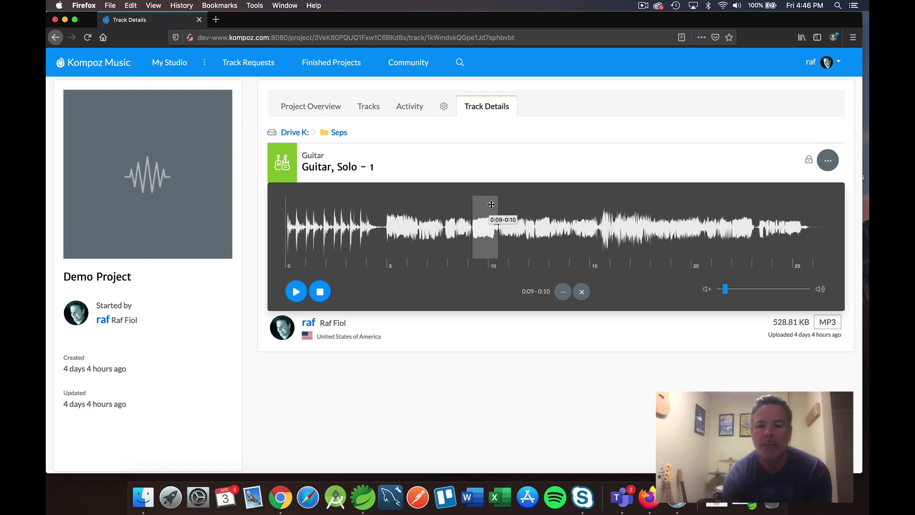
mouse_move(485, 208)
left_mouse_down()
mouse_move(512, 209)
mouse_move(484, 211)
left_mouse_up()
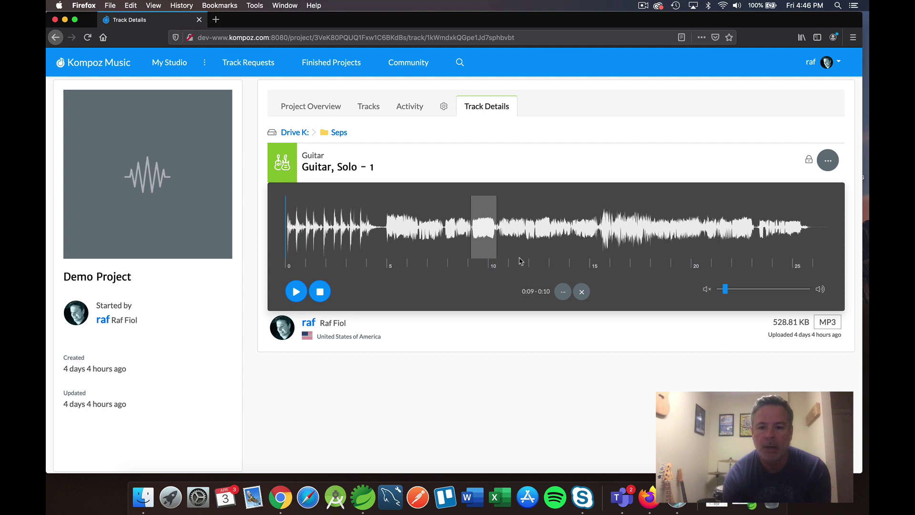
left_click_drag(523, 292, 550, 292)
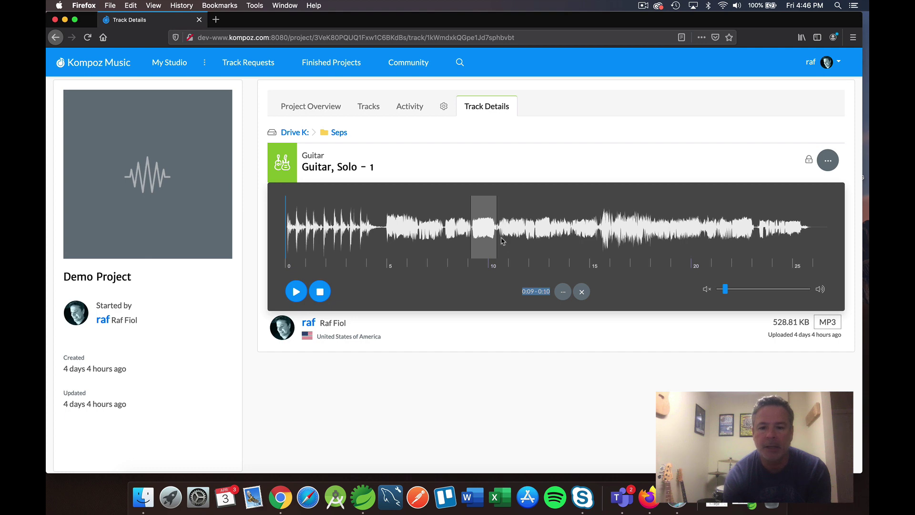
Move the waveform region to about 0:10-0:11, place the playhead inside it, and reset playback to the start
mouse_move(483, 218)
left_mouse_down()
mouse_move(562, 218)
mouse_move(495, 222)
left_mouse_up()
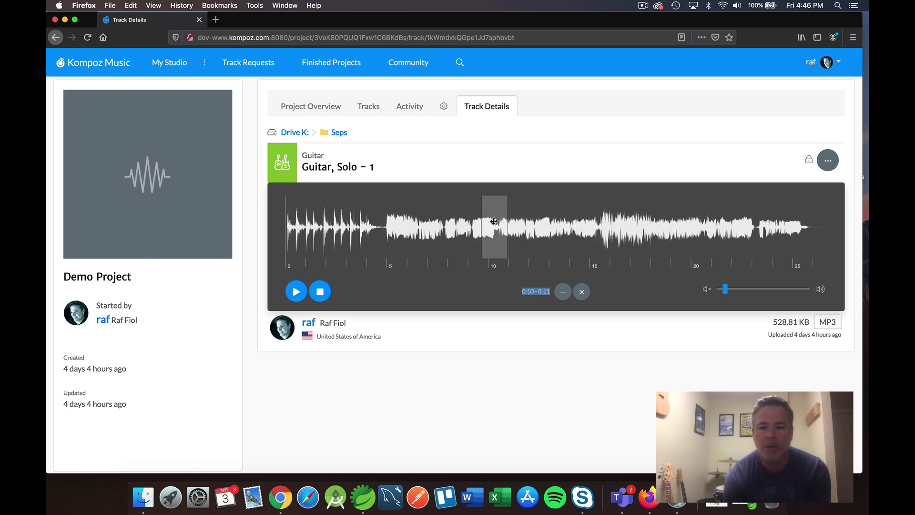
left_click(542, 232)
left_click(497, 224)
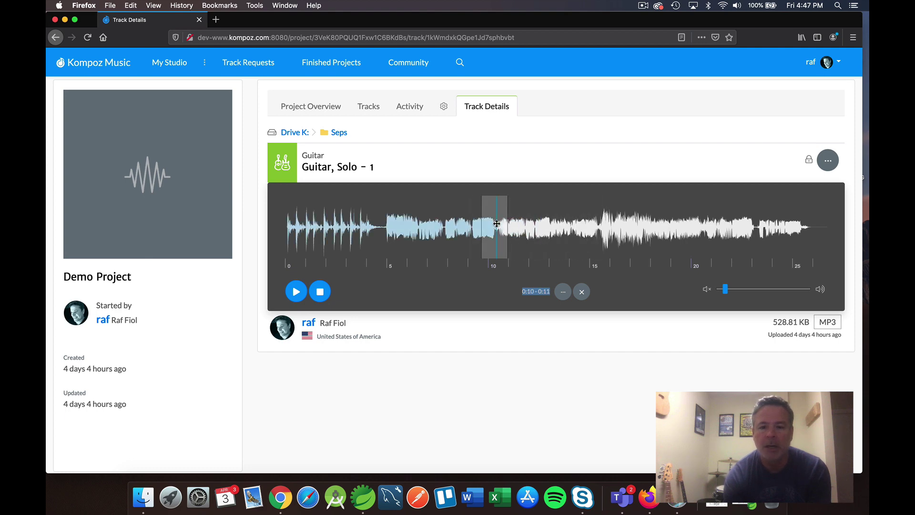
left_click(319, 291)
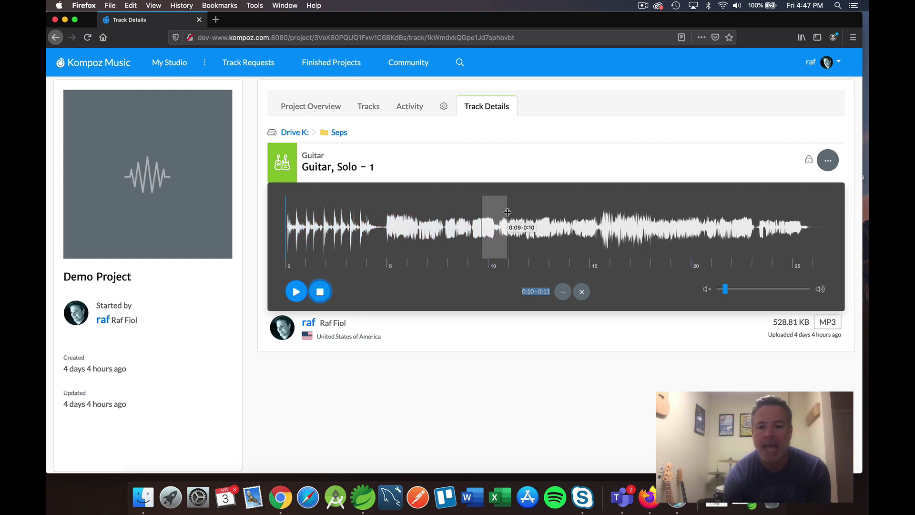
Resize and shift the waveform region until it spans about 0:12-0:15
left_click_drag(507, 213, 560, 212)
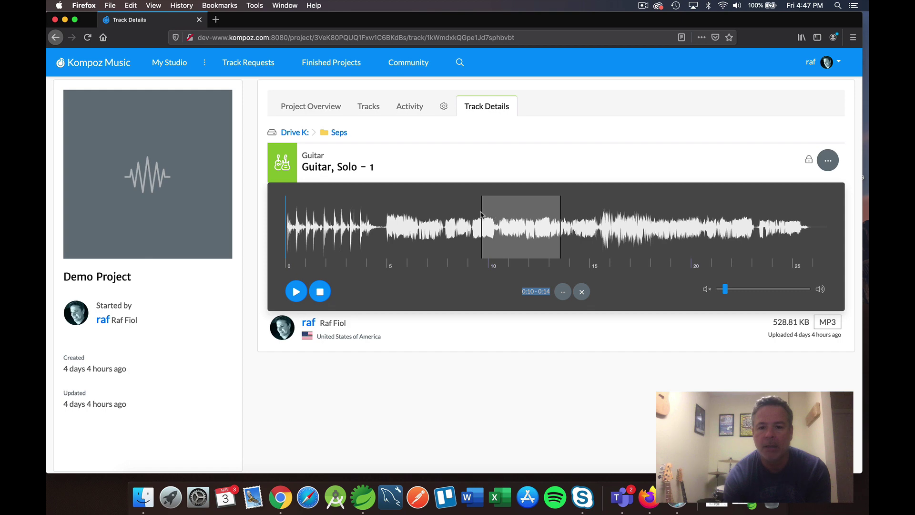
mouse_move(483, 212)
left_mouse_down()
mouse_move(459, 212)
mouse_move(490, 213)
left_mouse_up()
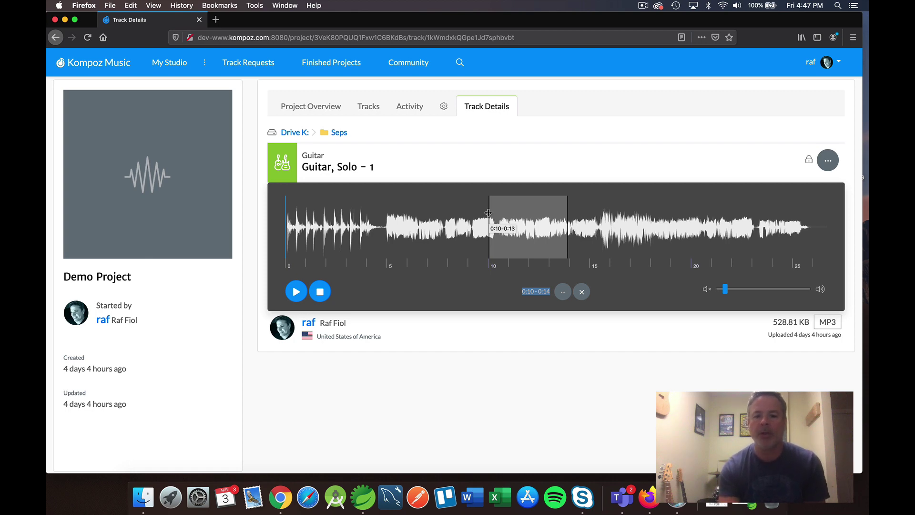
left_click_drag(488, 213, 559, 228)
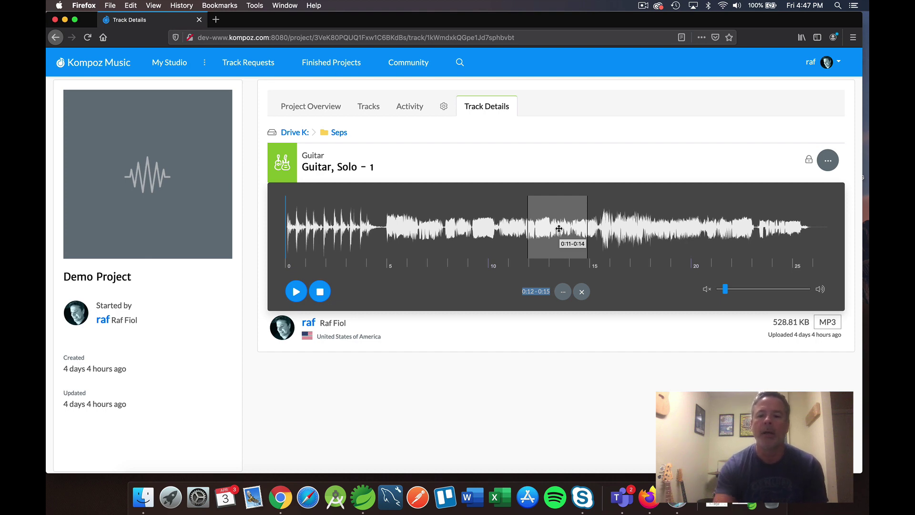
Play the track while repositioning the region, ending at about 0:12-0:14, and stop playback
left_click(297, 291)
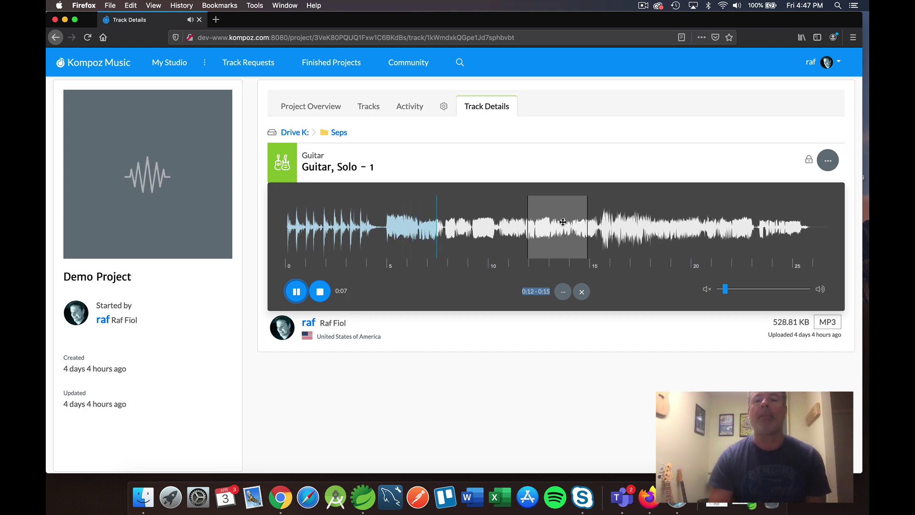
left_click_drag(563, 222, 476, 221)
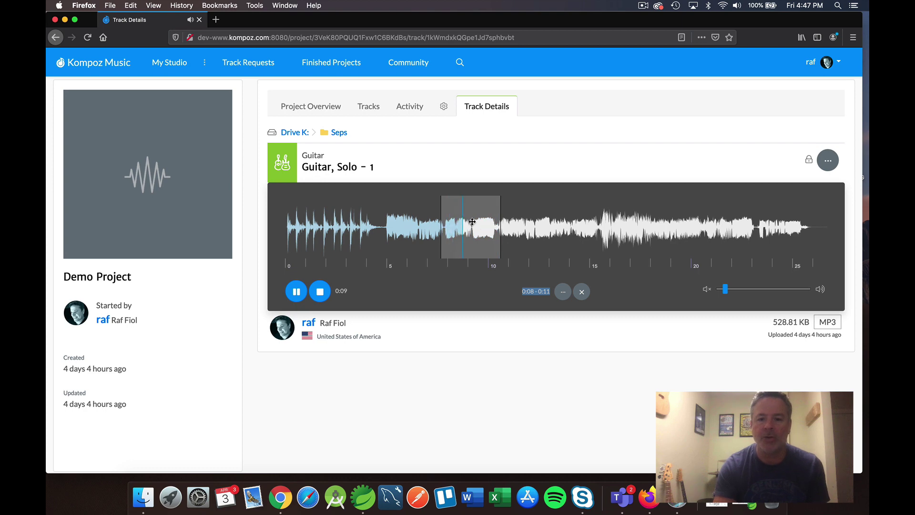
left_click_drag(470, 224, 533, 221)
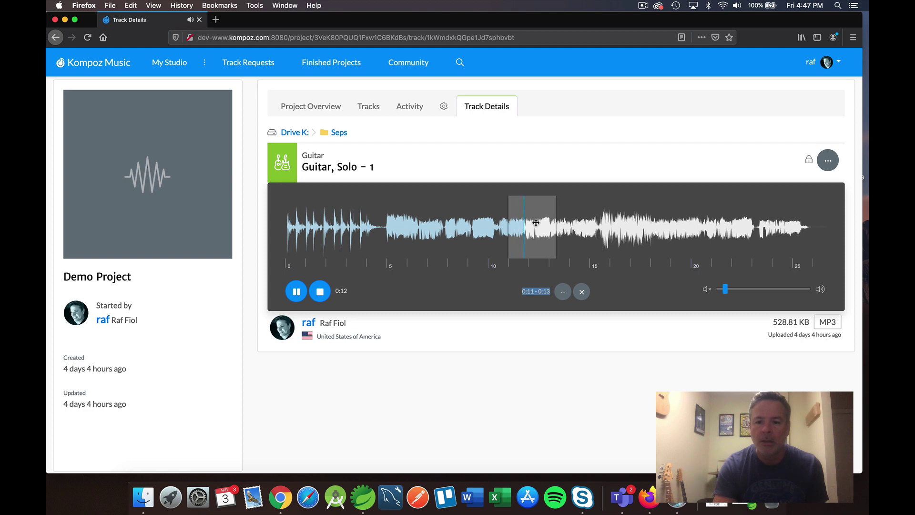
left_click_drag(535, 222, 550, 222)
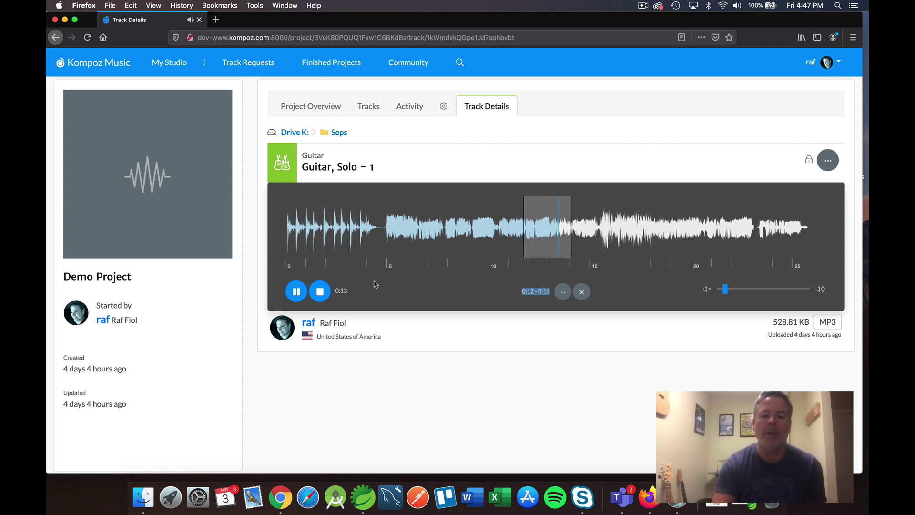
left_click(325, 294)
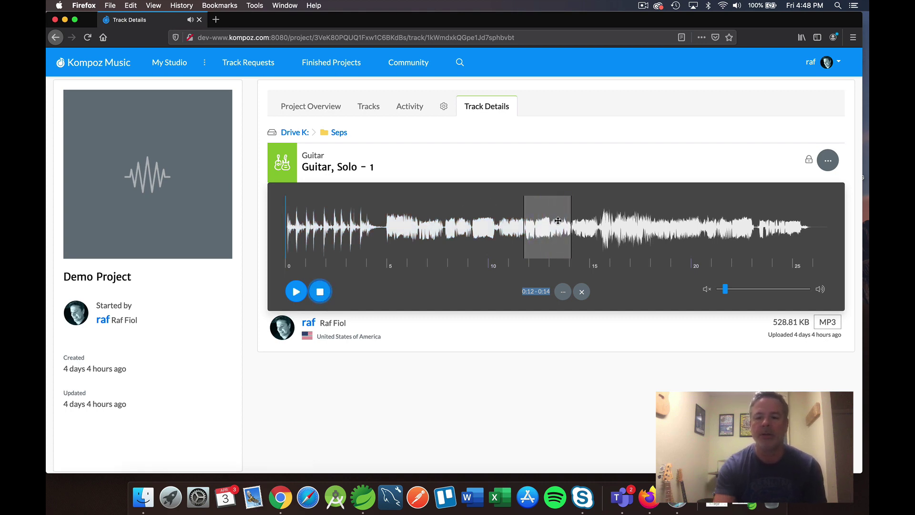
Clear the current region and mark a new one spanning about 0:12-0:14 on the waveform
left_click(562, 293)
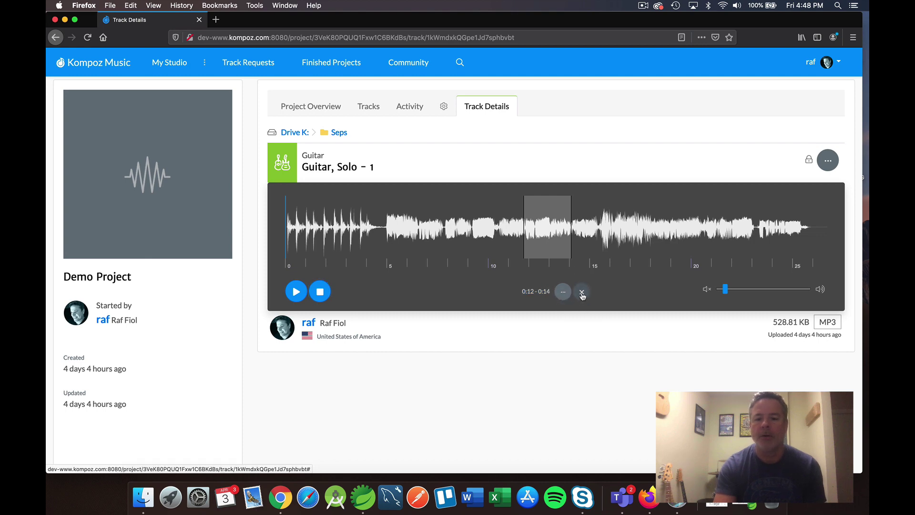
left_click(582, 293)
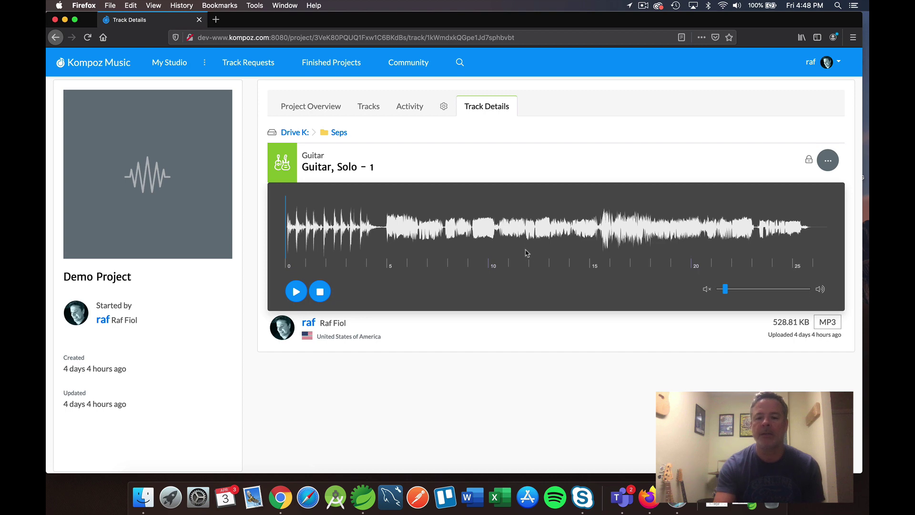
left_click_drag(469, 224, 561, 222)
Draft a new comment on the selected region with the text "aLSfjaskfjasdfjhasd" and cancel it without posting
left_click(563, 292)
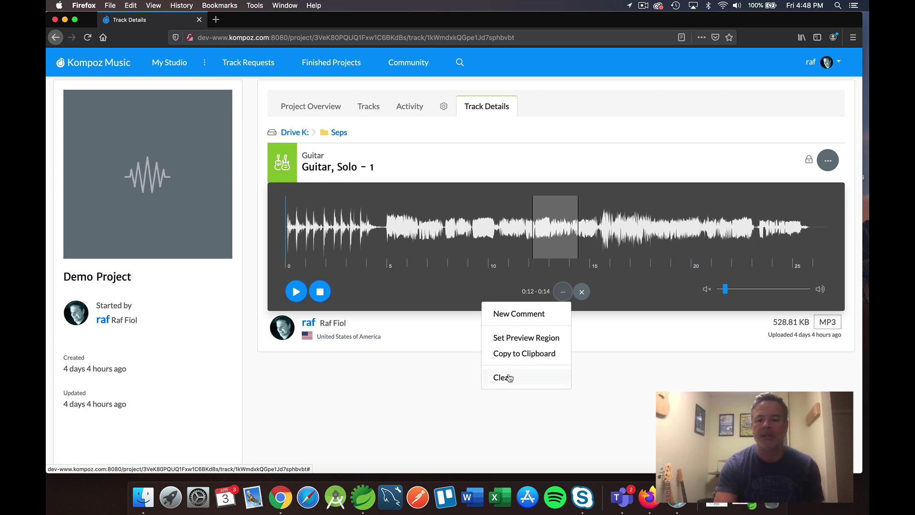
left_click(529, 315)
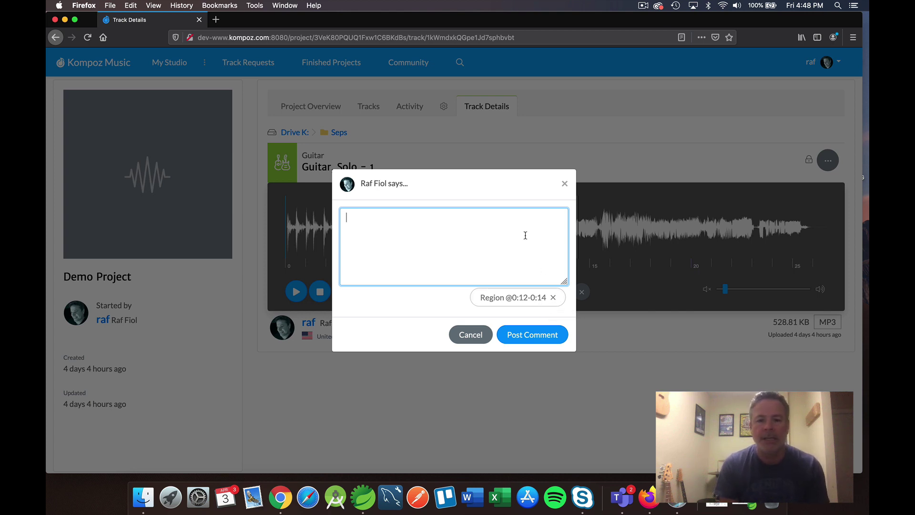
type("aLSfjaskfjasdfjhasd")
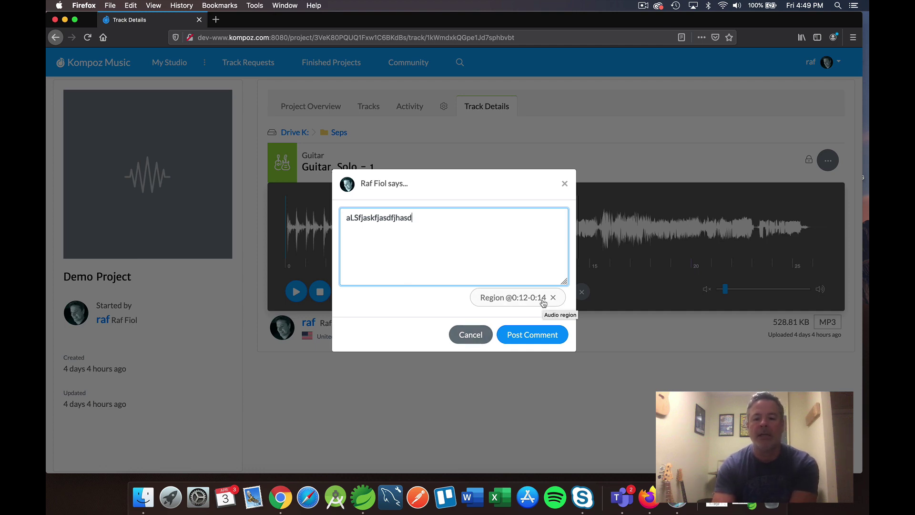
left_click(470, 334)
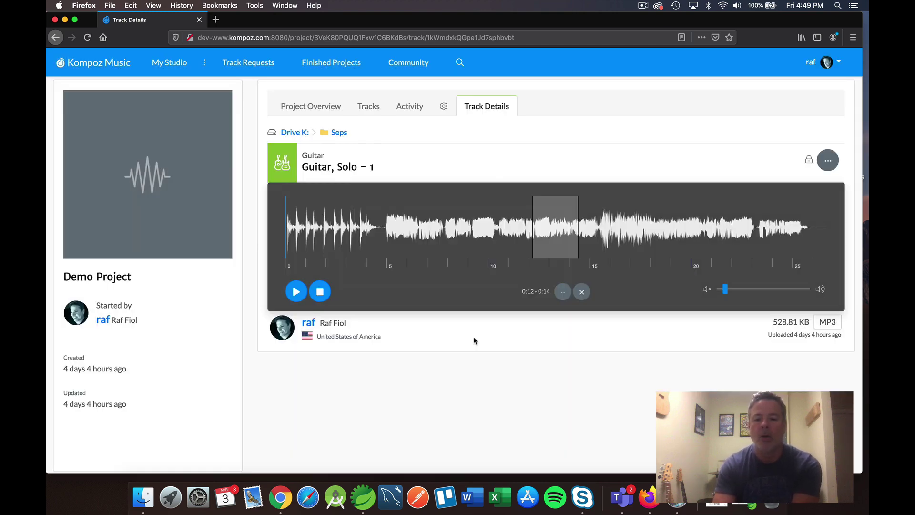
Copy the region's time range to the clipboard and replace the draft text of a new comment with the copied @0:12-0:14
left_click(562, 292)
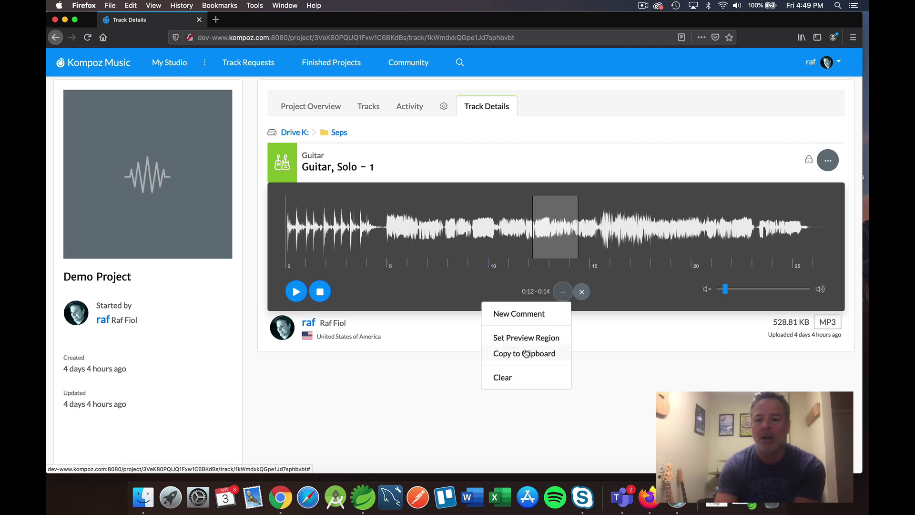
left_click(526, 353)
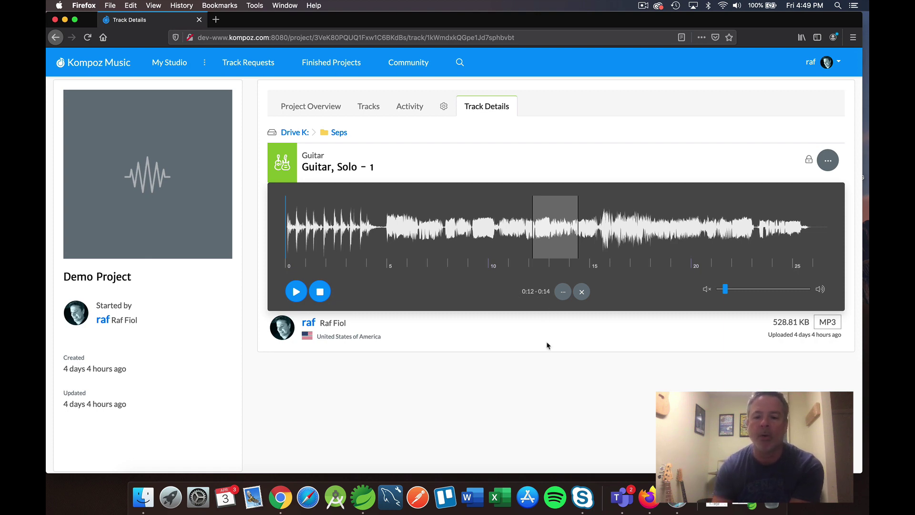
left_click(563, 291)
left_click(534, 312)
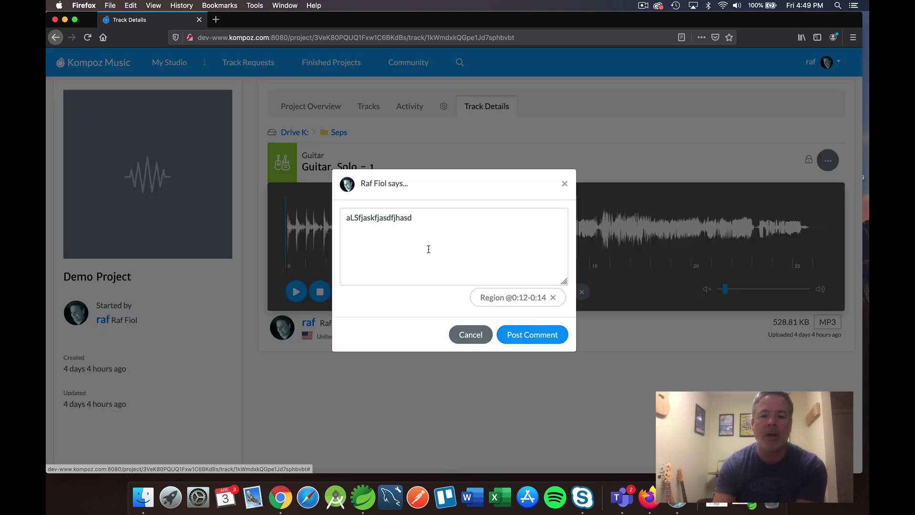
triple_click(420, 240)
key("BackSpace")
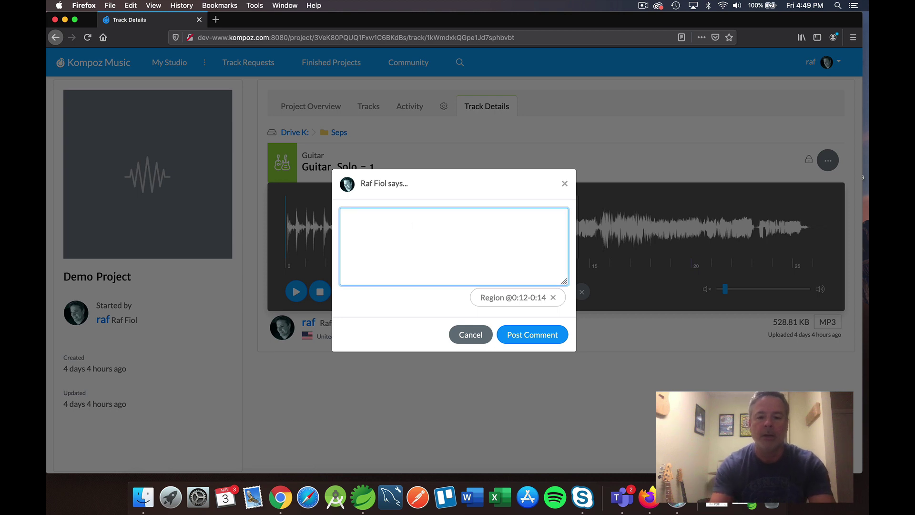
key("super+v")
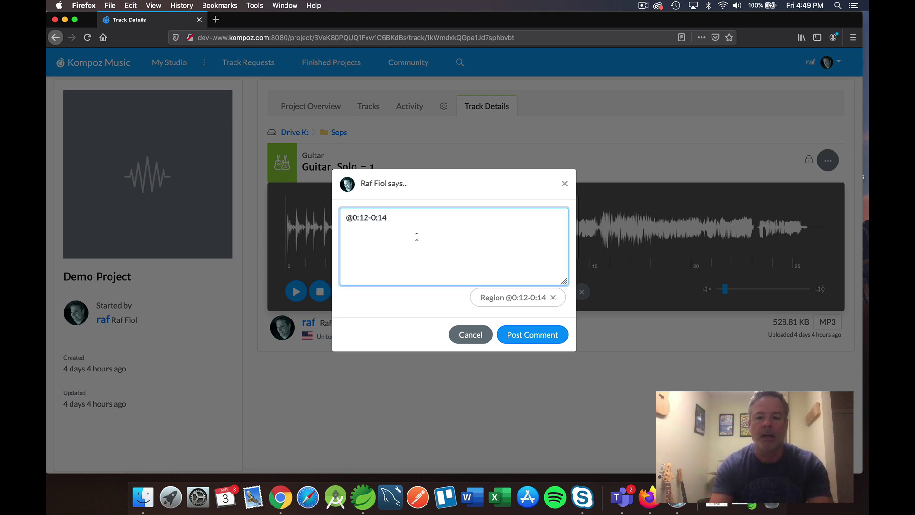
Delete the comment text, paste the copied @0:12-0:14 again, and cancel the comment
triple_click(398, 215)
key("BackSpace")
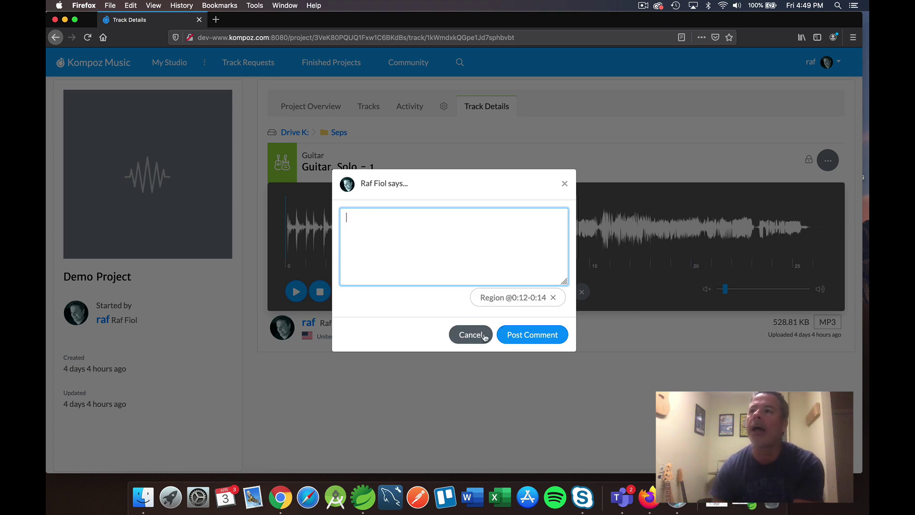
right_click(456, 254)
left_click(470, 295)
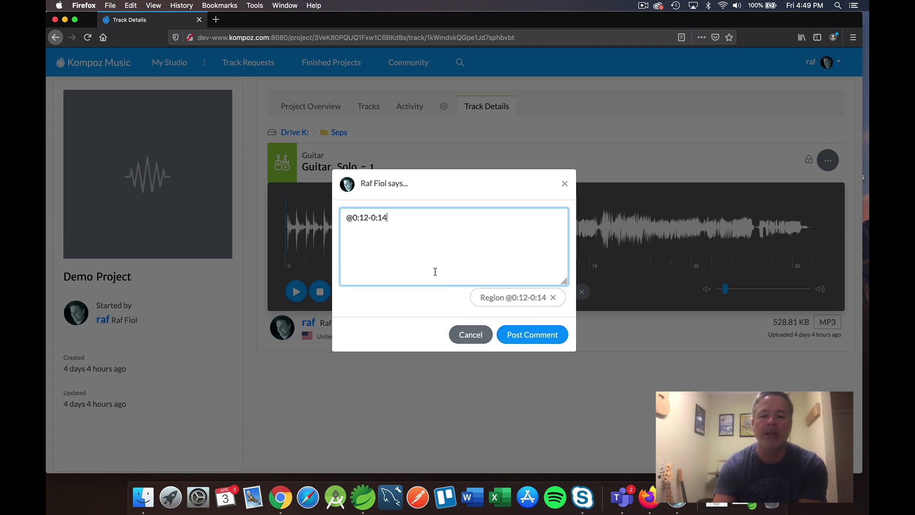
left_click(479, 339)
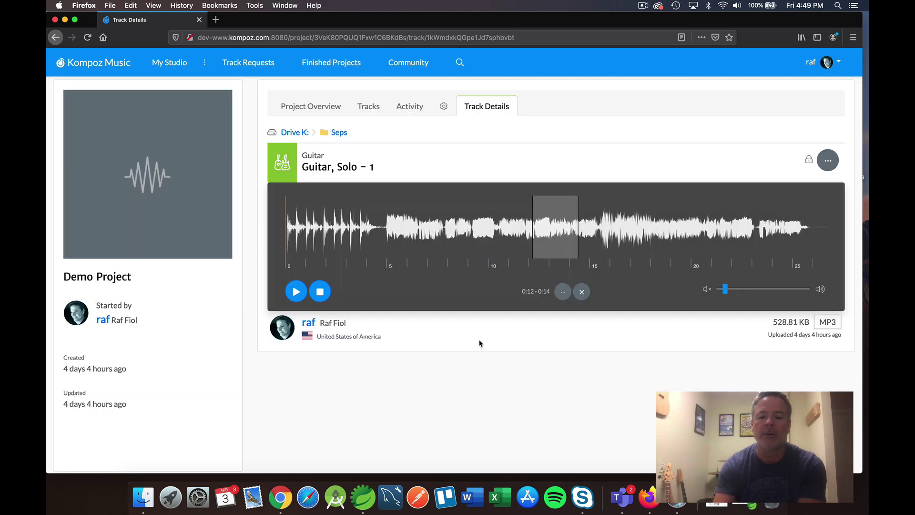
Clear the marked region from the Guitar, Solo - 1 waveform
left_click(562, 292)
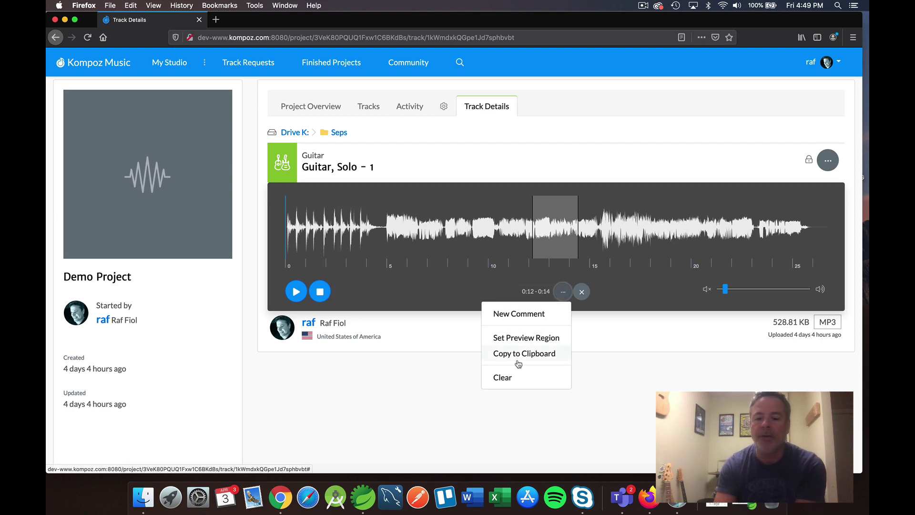
left_click(524, 381)
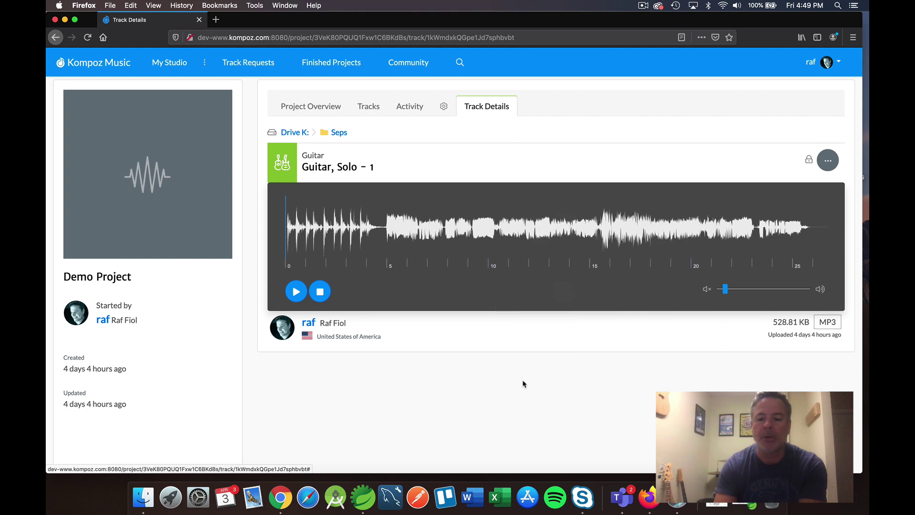
Open the Guitar, Solo - 2 track from the Seps folder and mark its closing section as a region of about 1:26-1:48
left_click(339, 133)
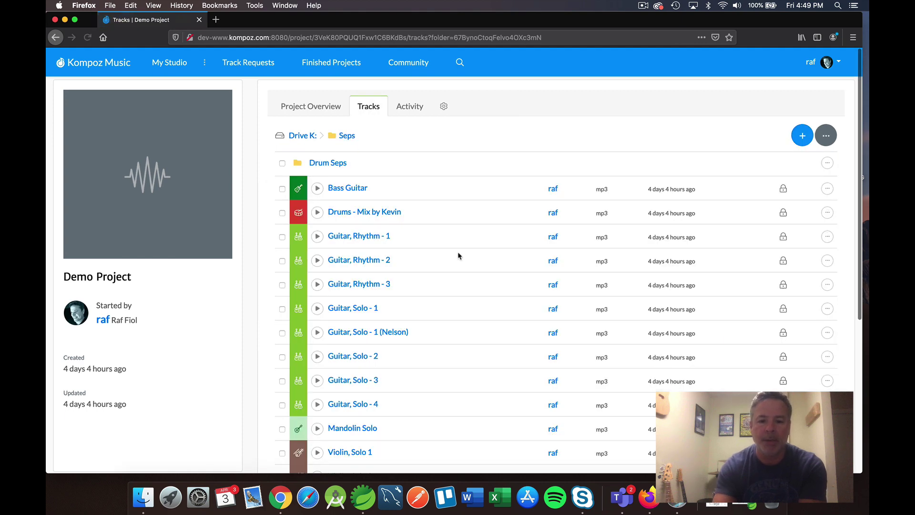
left_click(358, 356)
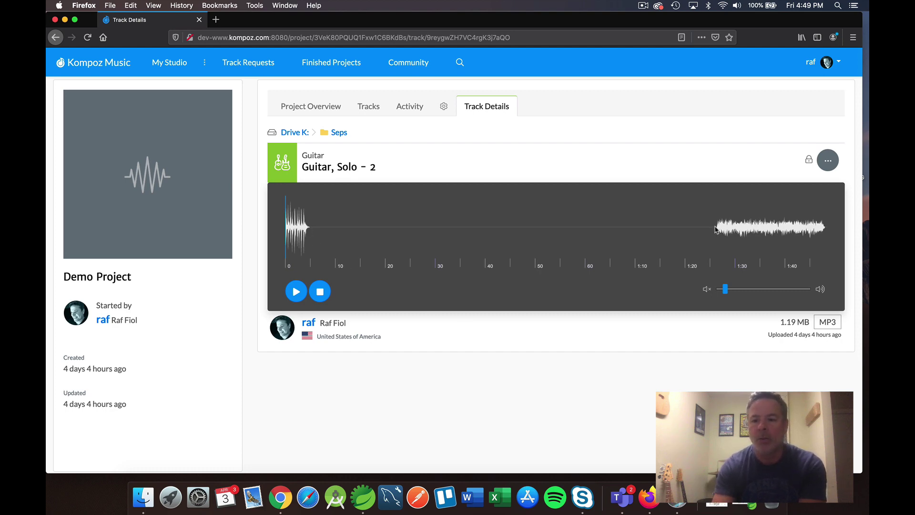
left_click_drag(714, 230, 826, 226)
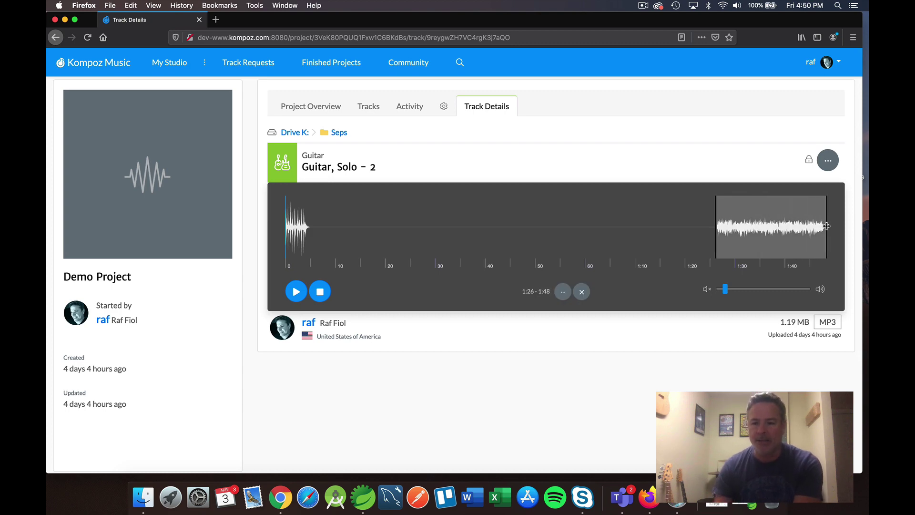
Set the marked 1:26-1:48 section as the track's preview region, and clear the region marking from the waveform
left_click(563, 291)
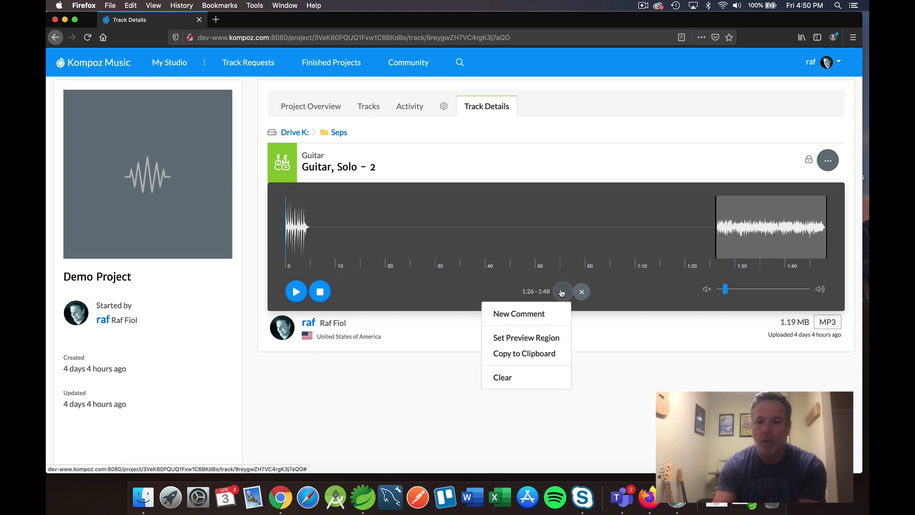
left_click(516, 340)
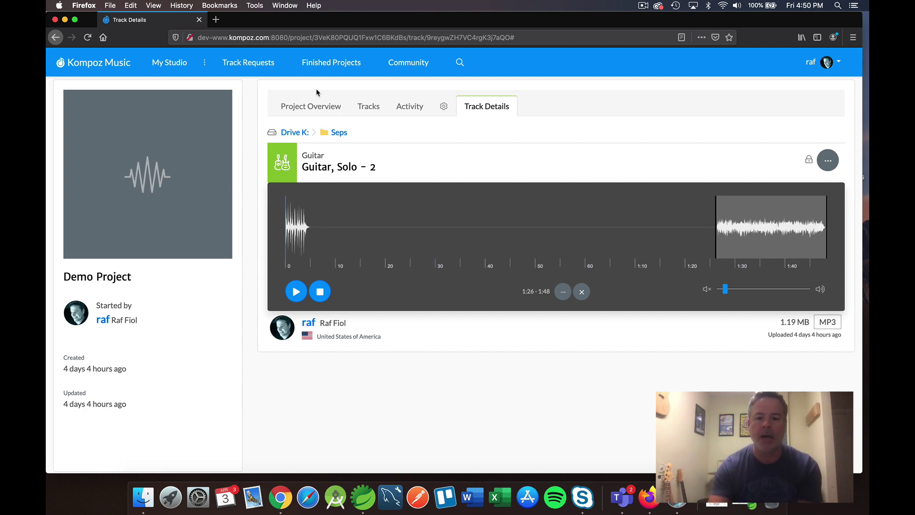
left_click(580, 295)
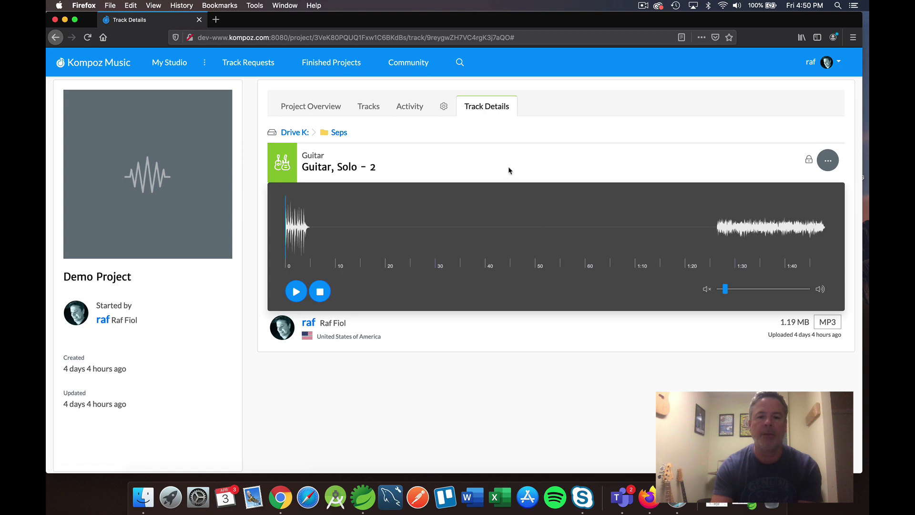
Open the Track Requests list and sort it successively by track type, project, artist and posting date
left_click(263, 68)
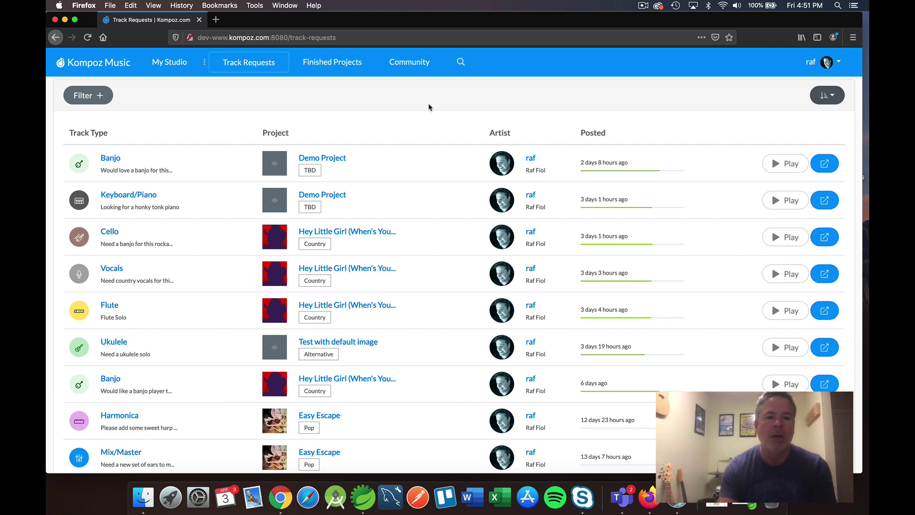
left_click(99, 134)
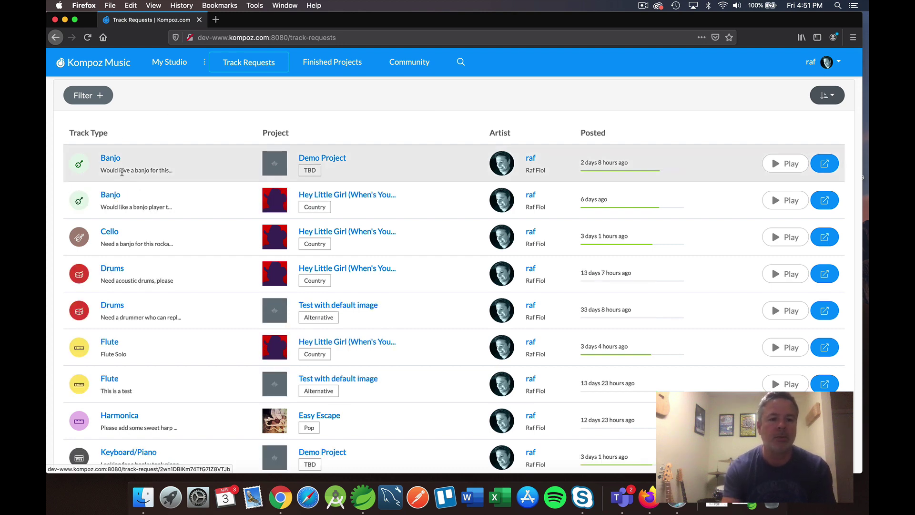
left_click(281, 135)
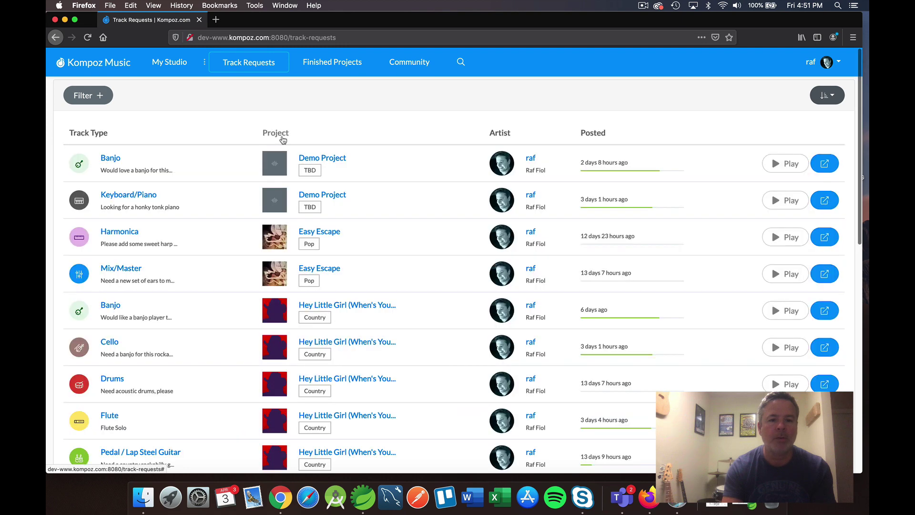
left_click(499, 134)
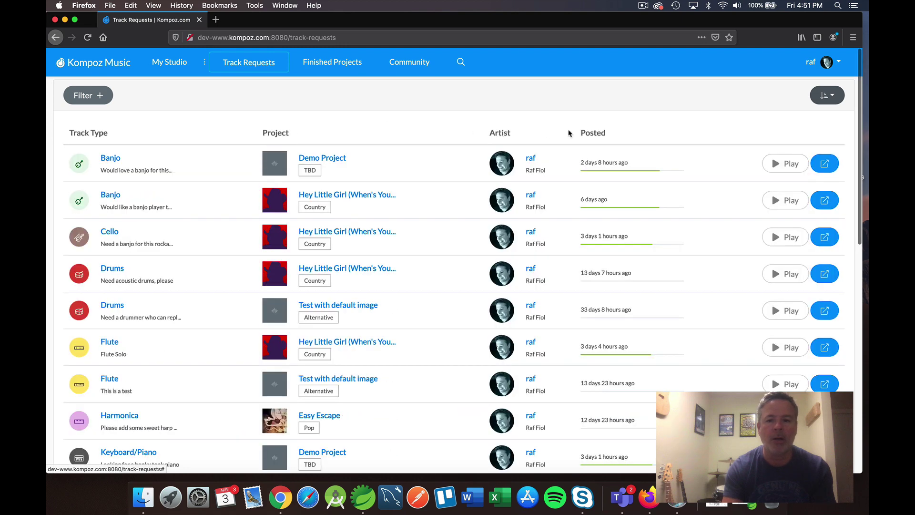
left_click(605, 136)
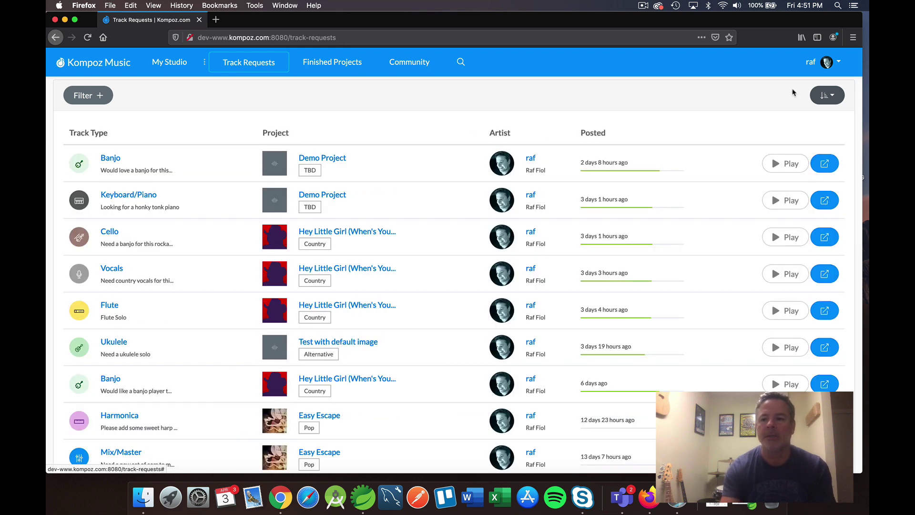
Sort the track requests by Expiring Soon, and return them to sorting by posting date
left_click(823, 96)
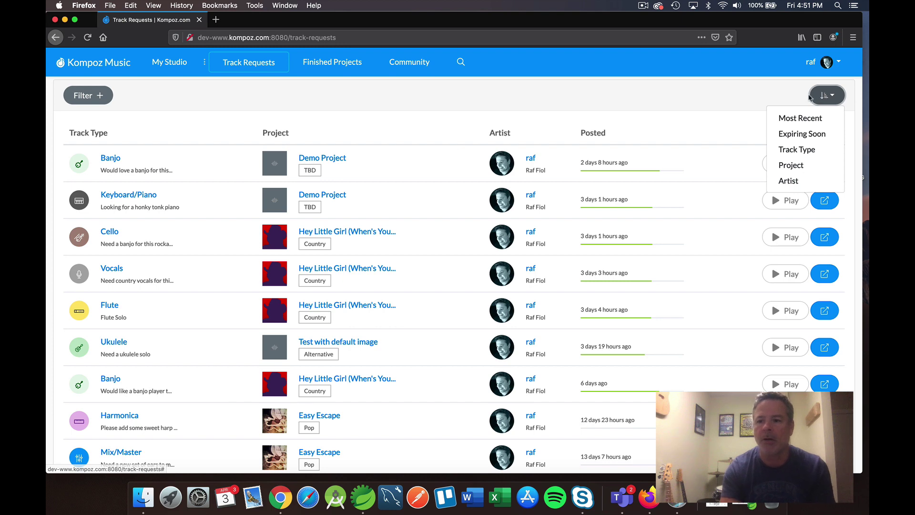
left_click(795, 135)
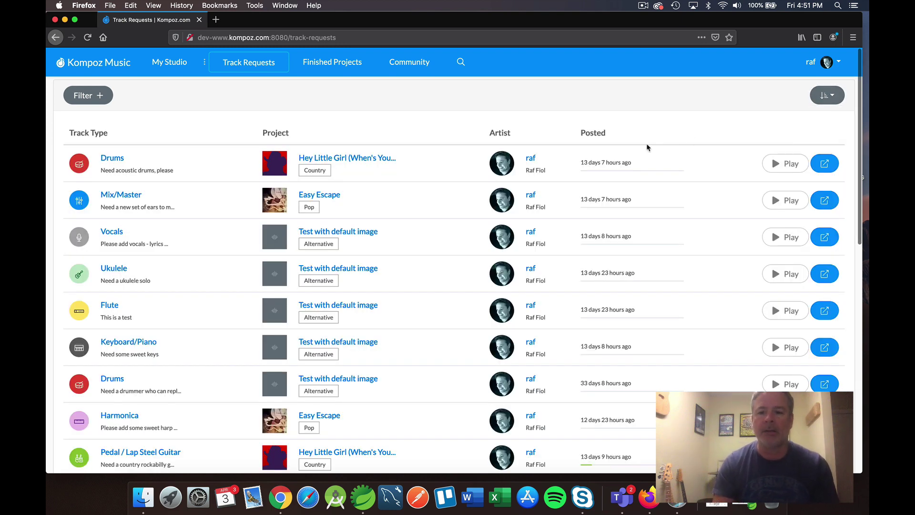
left_click(604, 134)
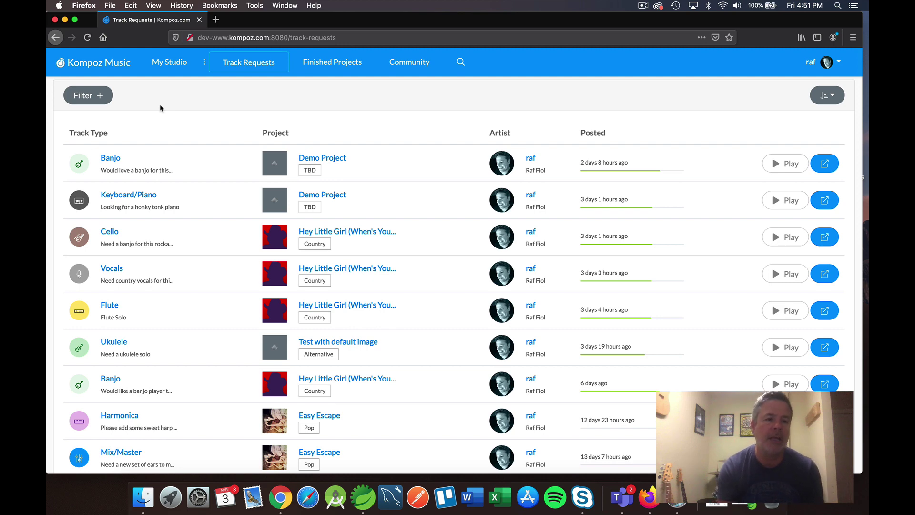
Filter the track requests by the Drums track type, and remove that filter again
left_click(103, 98)
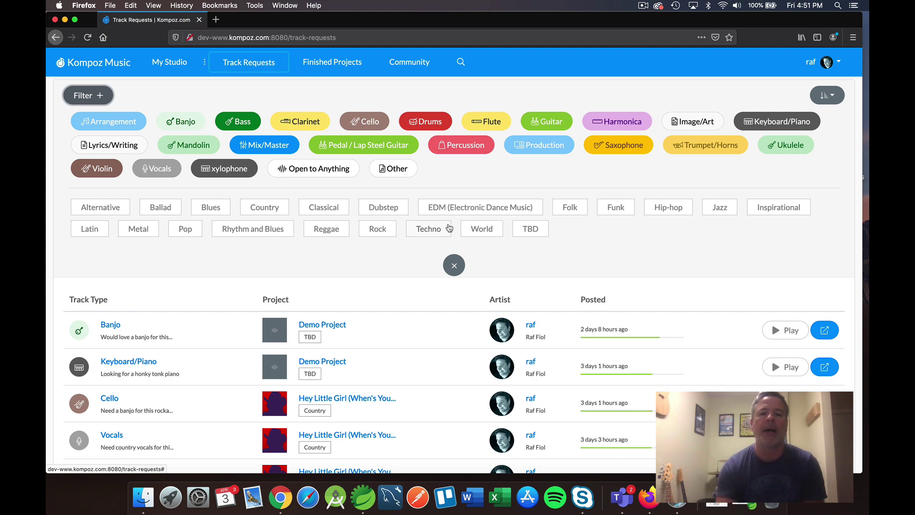
left_click(436, 125)
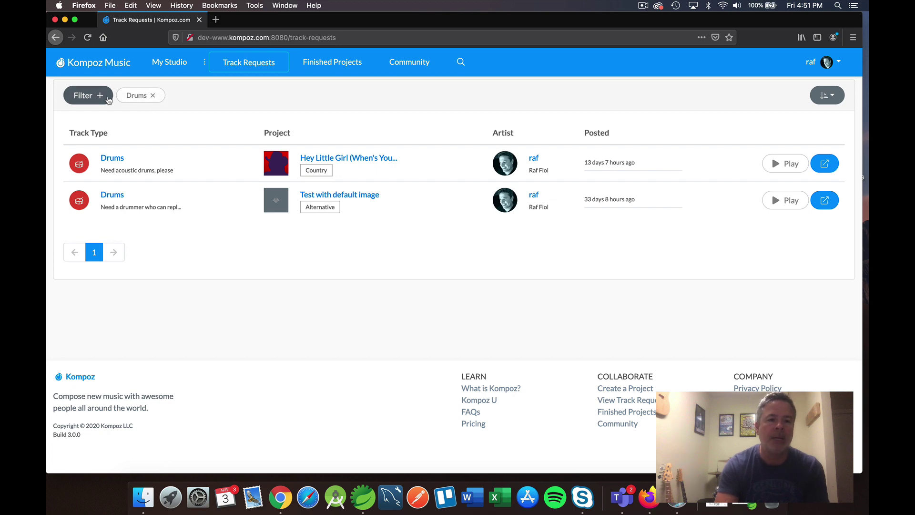
left_click(153, 98)
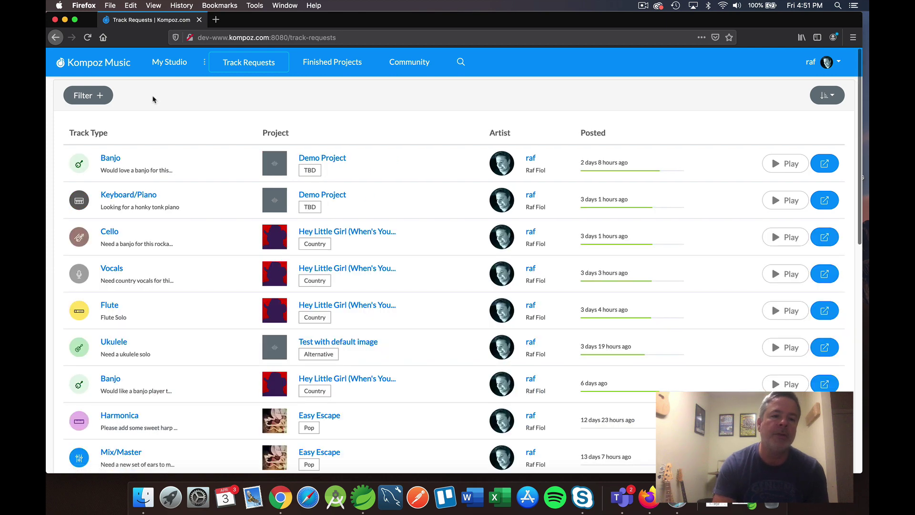
Filter the track requests by Drums, Pedal / Lap Steel Guitar, Flute and Harmonica, and sort them by track type
left_click(92, 95)
left_click(408, 127)
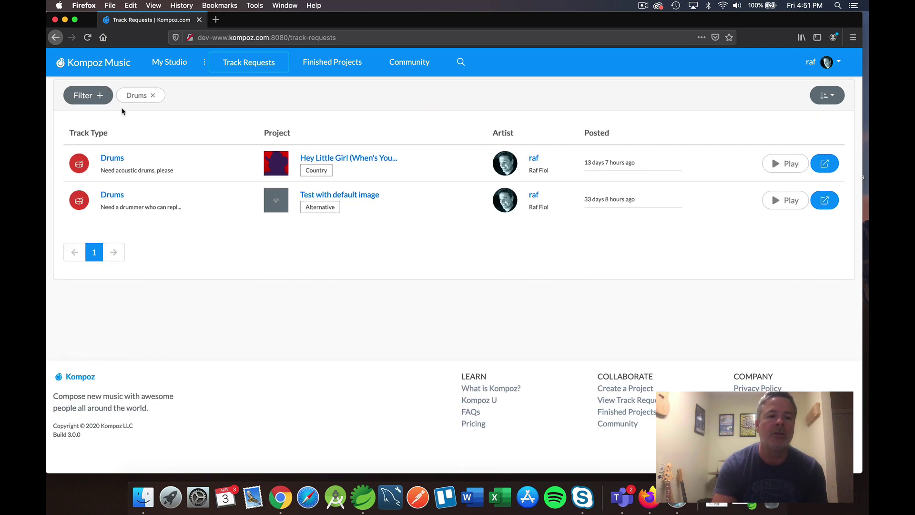
left_click(99, 98)
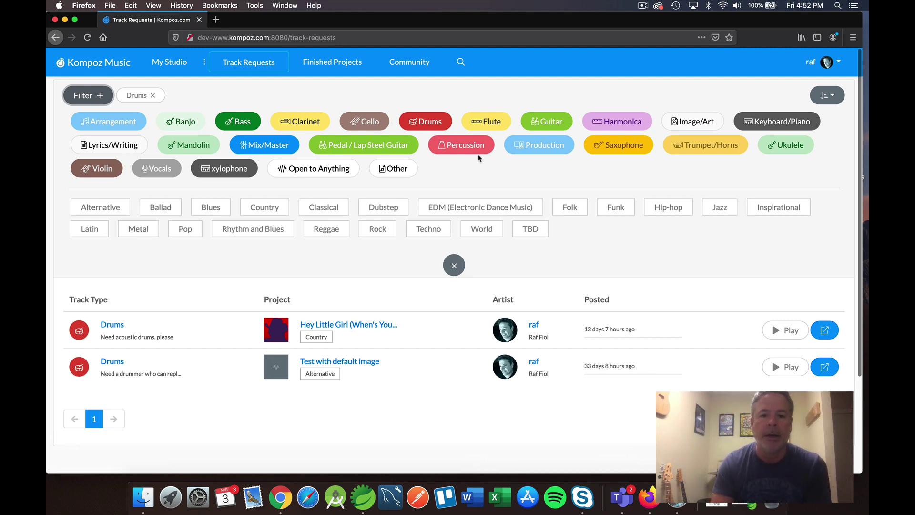
left_click(353, 150)
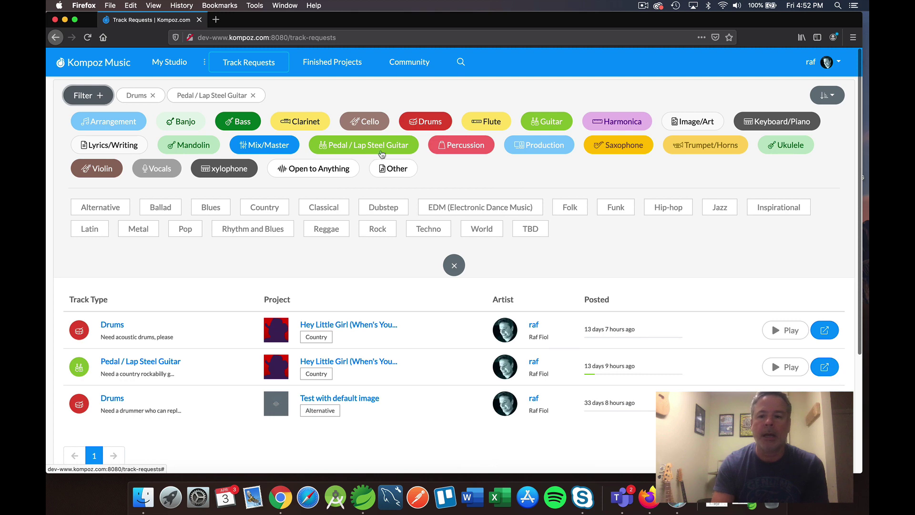
left_click(490, 122)
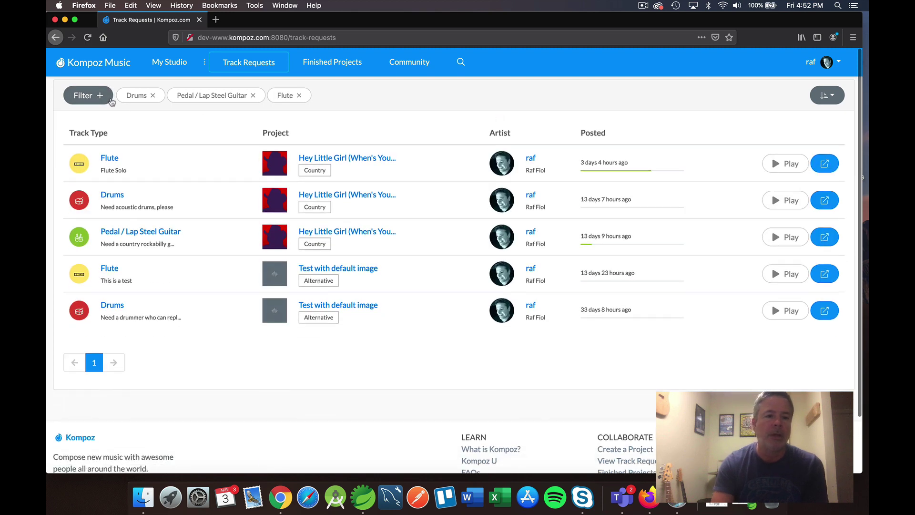
left_click(102, 97)
left_click(622, 123)
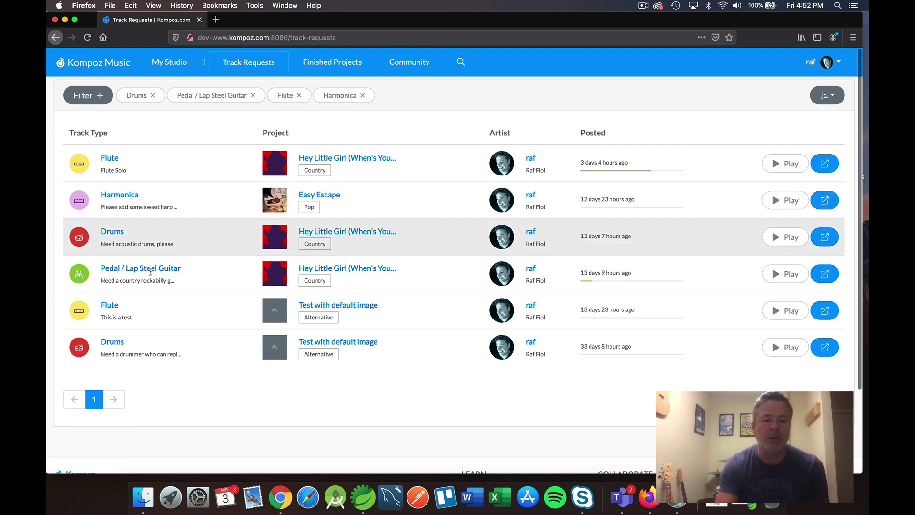
left_click(96, 130)
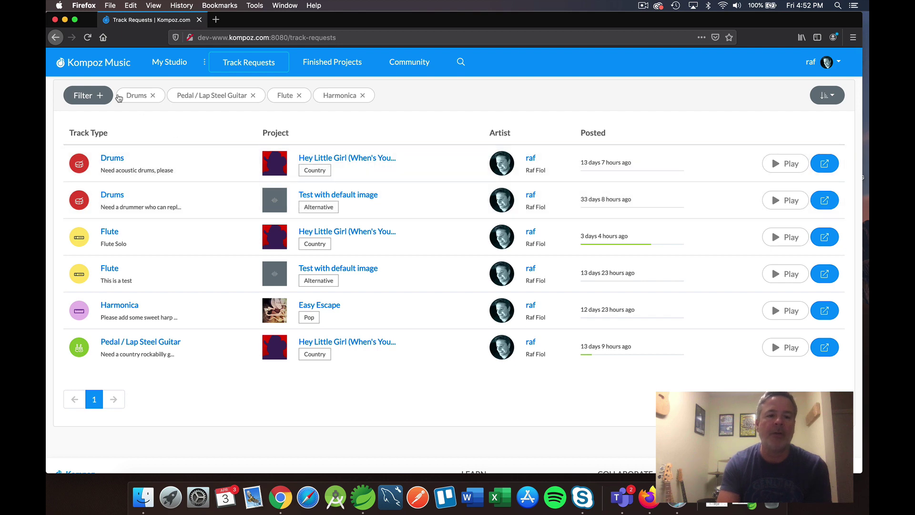
Add the Alternative genre to the track request filters, and remove it again
left_click(100, 96)
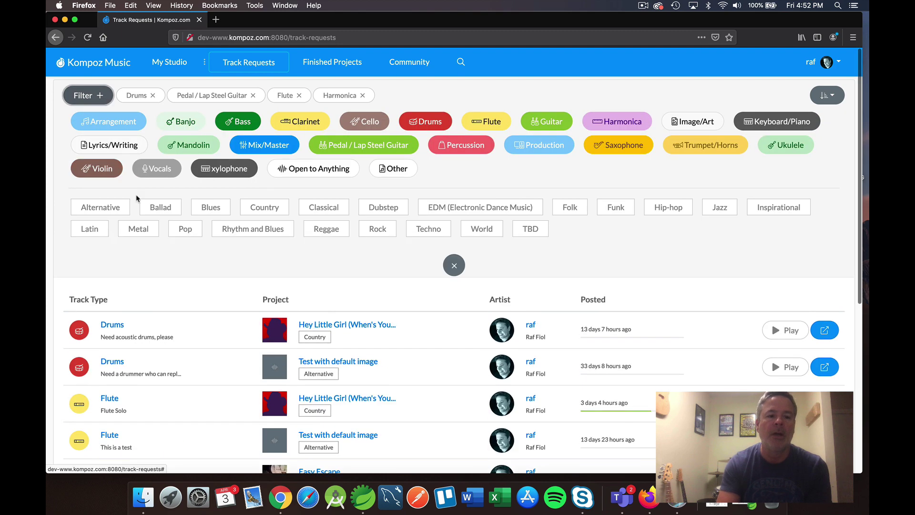
left_click(117, 210)
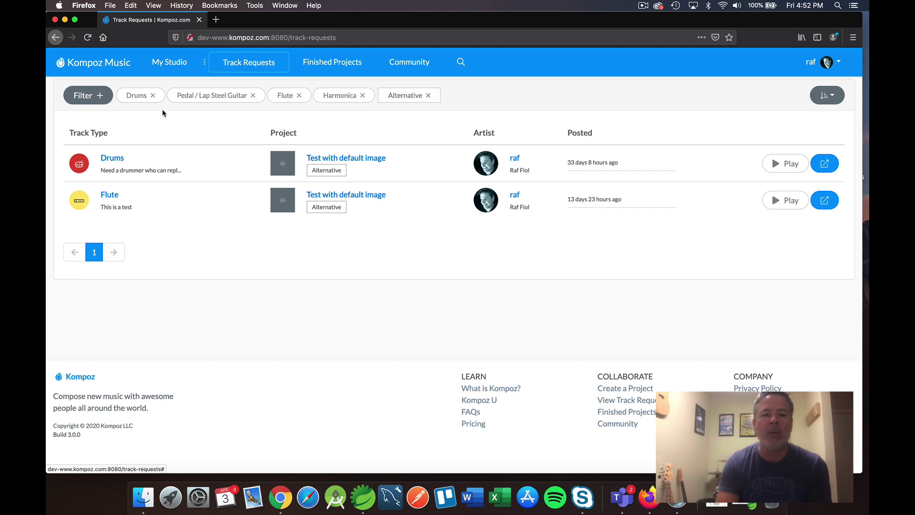
left_click(429, 96)
Add the Alternative and Pop genres to the instrument filters on the track requests
left_click(95, 97)
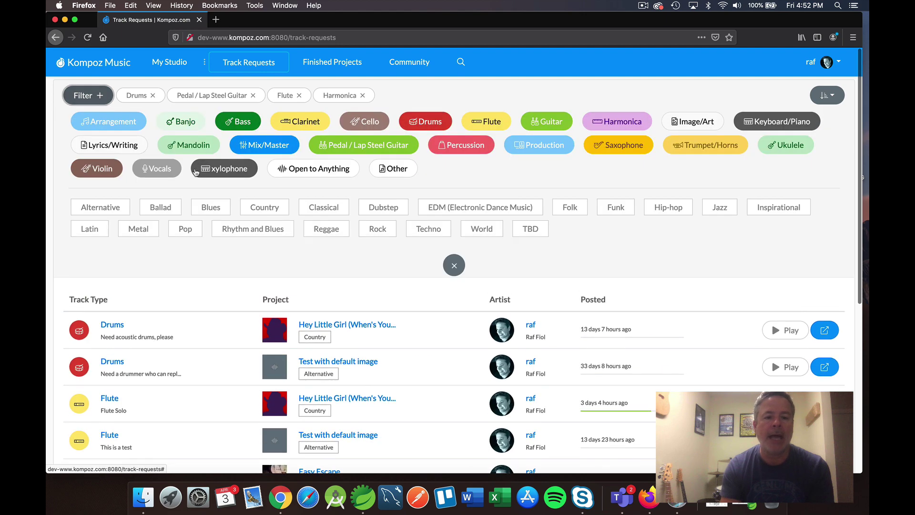
left_click(107, 208)
left_click(96, 99)
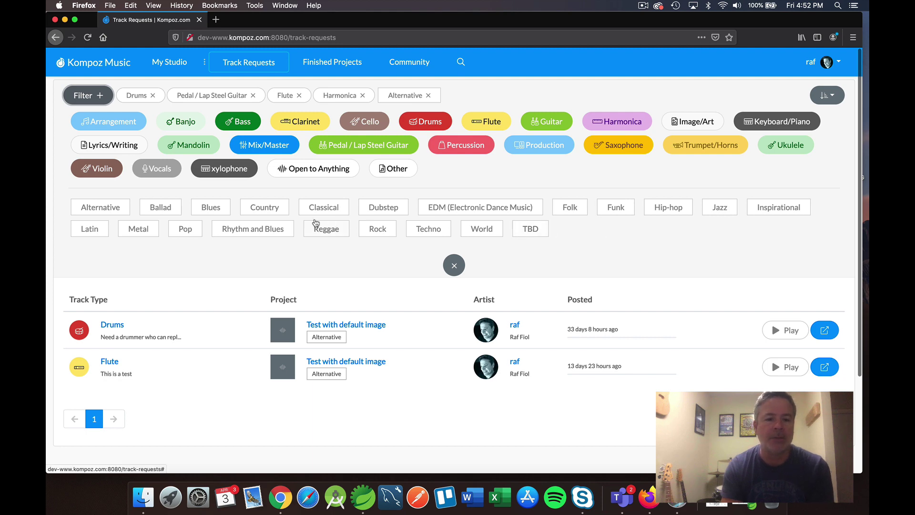
left_click(186, 229)
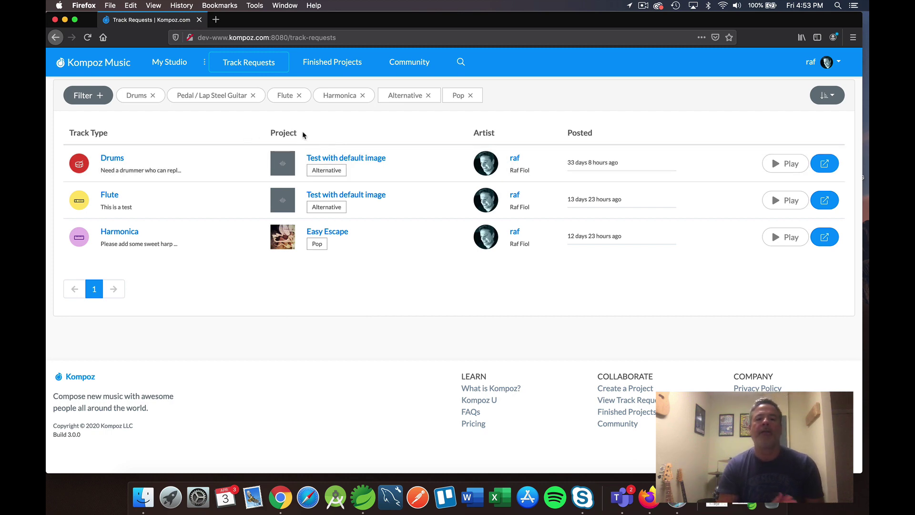
Open the account settings and review the Open New Tabs option and its description
left_click(831, 61)
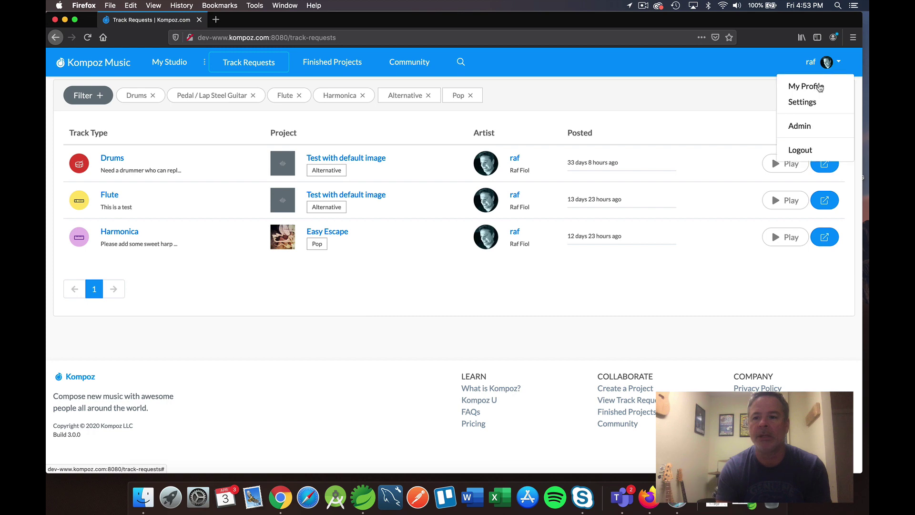
left_click(802, 101)
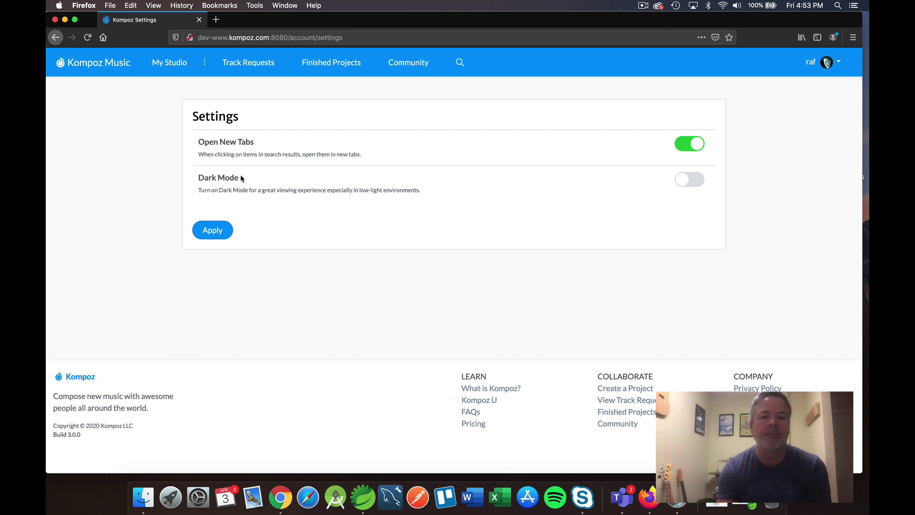
left_click_drag(227, 143, 248, 143)
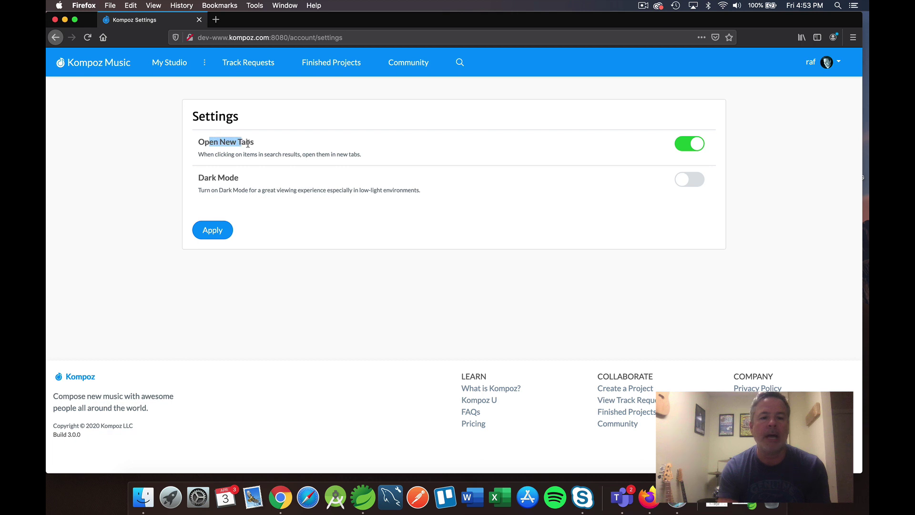
left_click(258, 147)
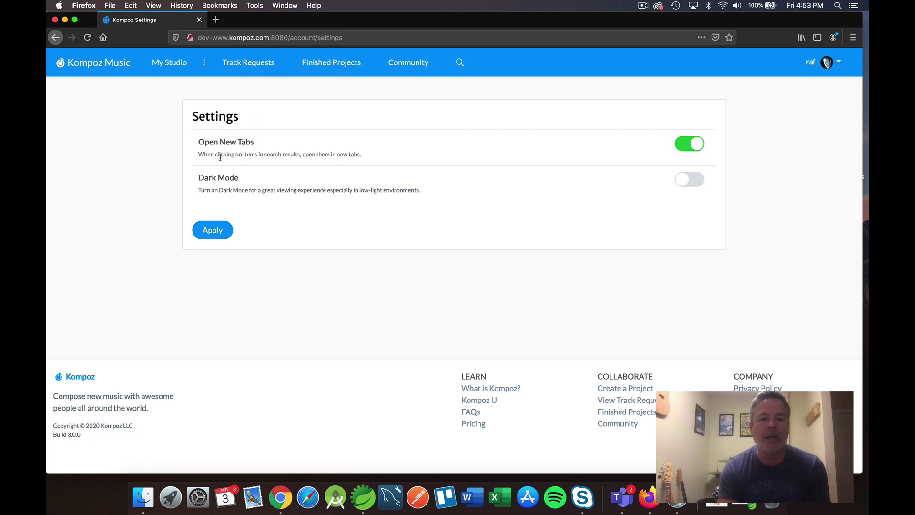
left_click_drag(280, 156, 326, 152)
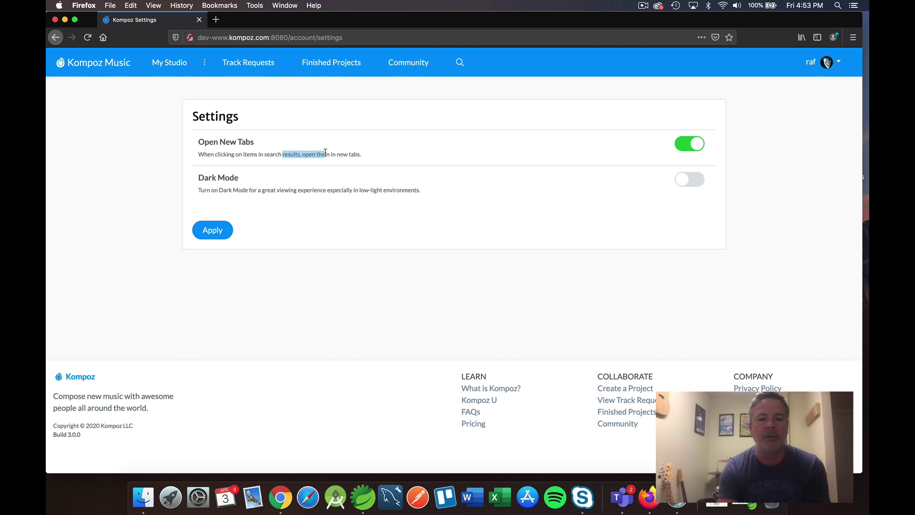
left_click(353, 155)
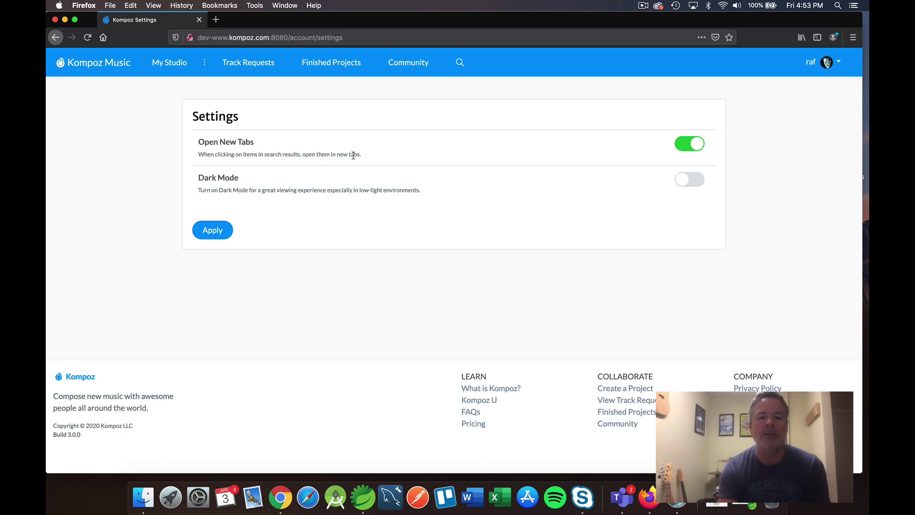
Open the track requests and filter them by Bass, Drums and Flute
left_click(239, 63)
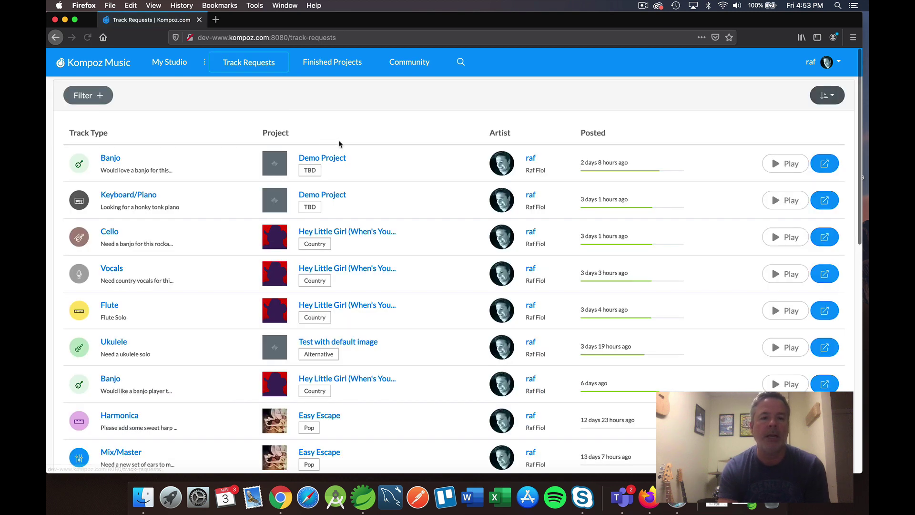
left_click(87, 95)
left_click(257, 124)
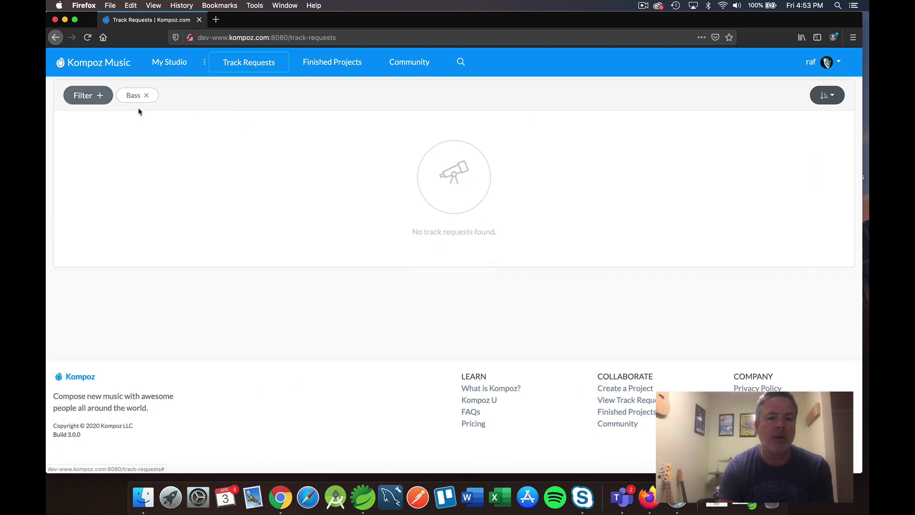
left_click(90, 95)
left_click(426, 122)
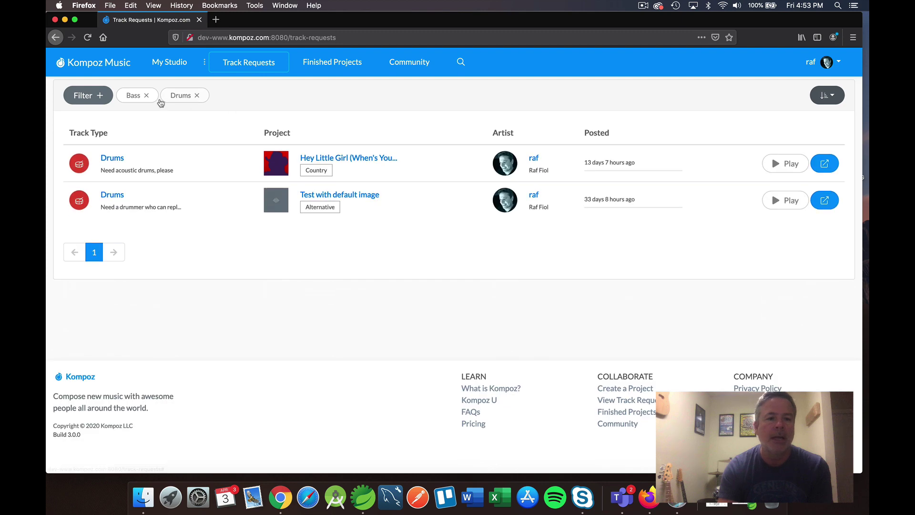
left_click(101, 98)
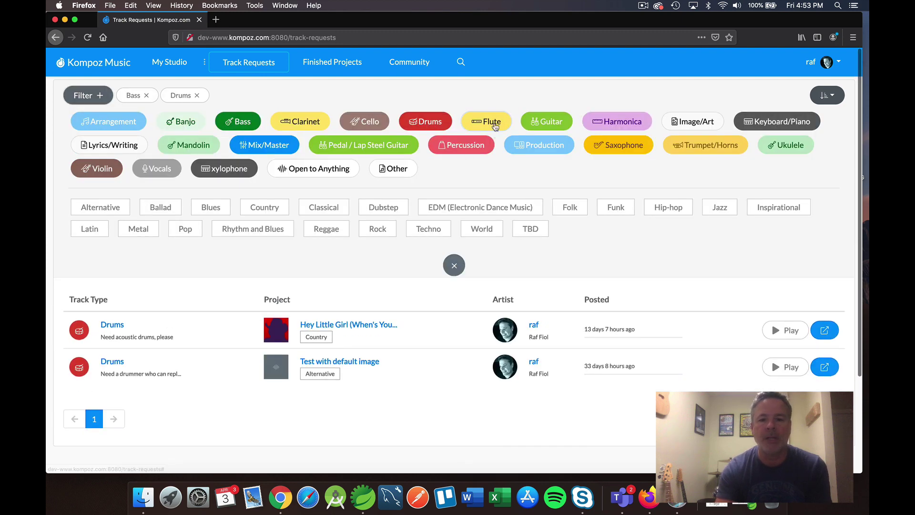
left_click(488, 122)
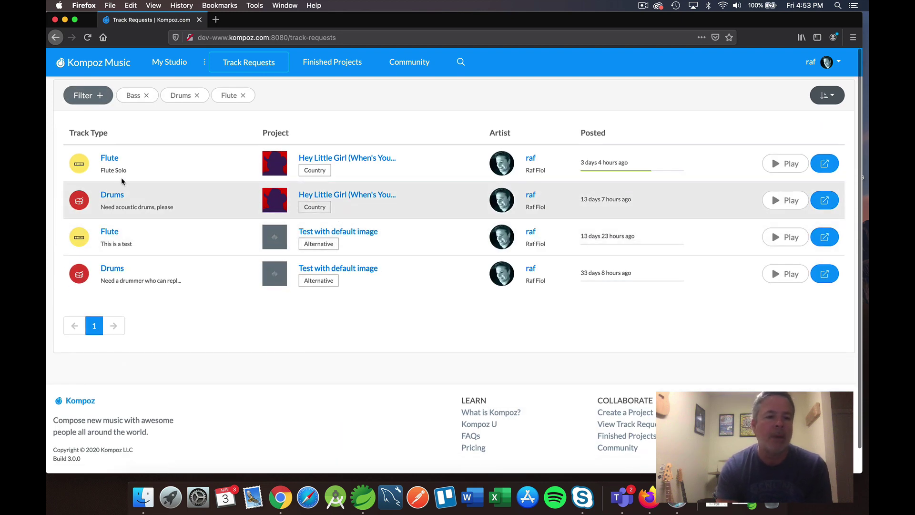
View the Flute Solo request for Hey Little Girl, compare it with the filtered request list, and close the request
left_click(105, 160)
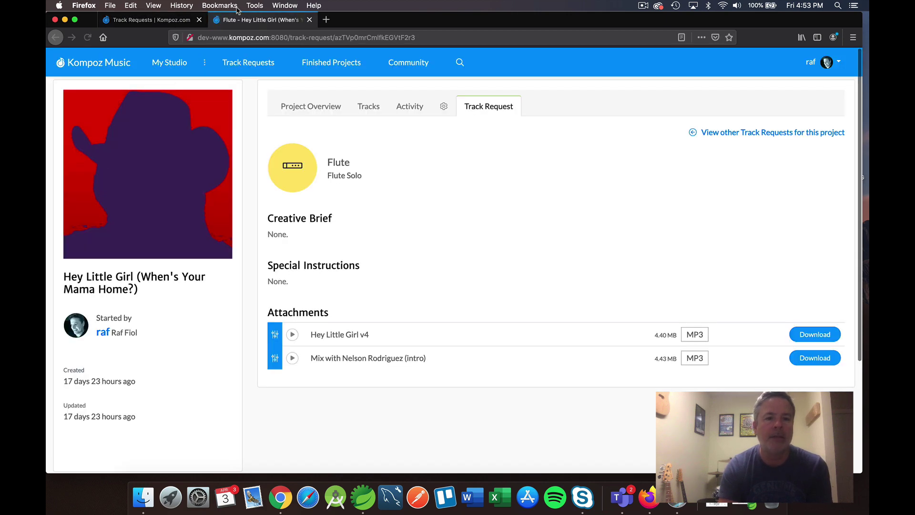
left_click(185, 22)
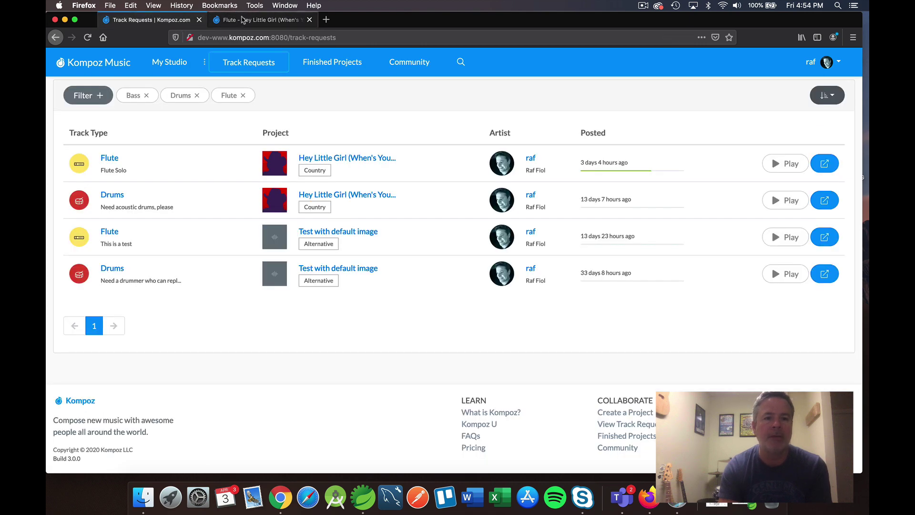
left_click(243, 21)
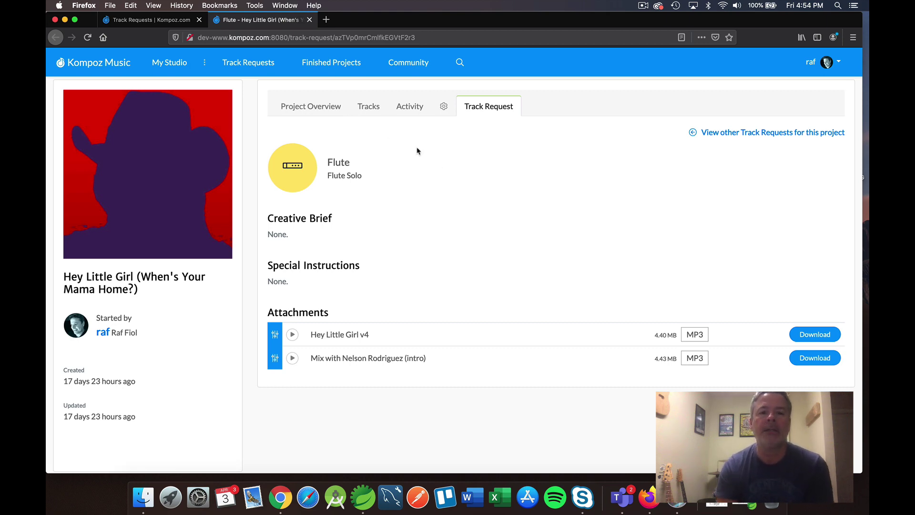
left_click(309, 20)
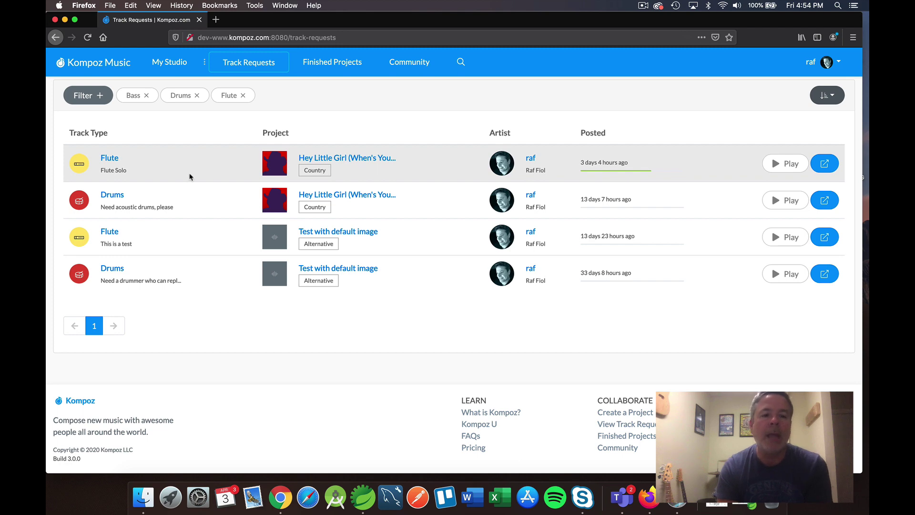
Explicitly open the Flute Solo request's link in a new browser tab, view it, and close that tab
right_click(115, 158)
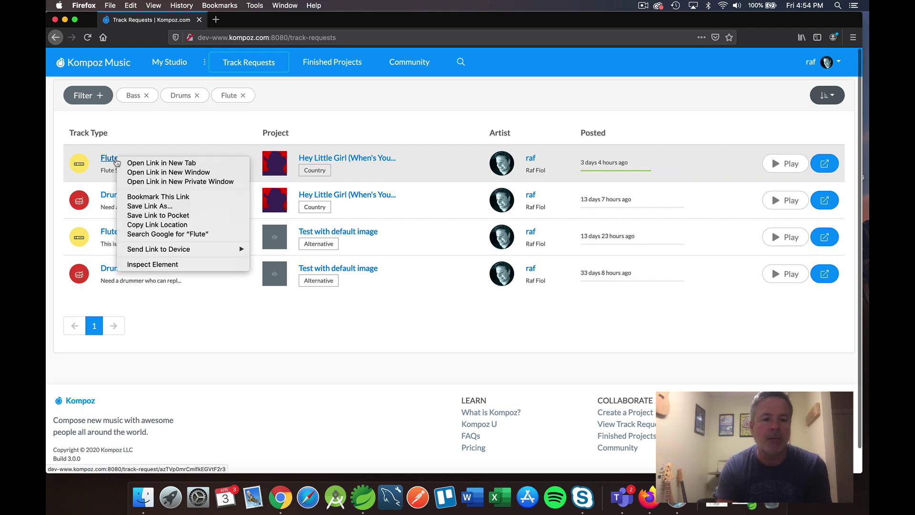
left_click(132, 163)
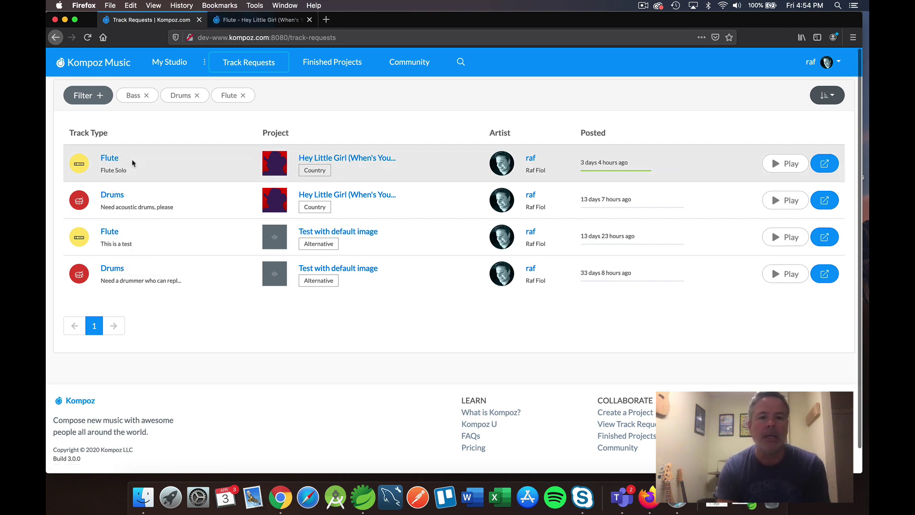
left_click(286, 23)
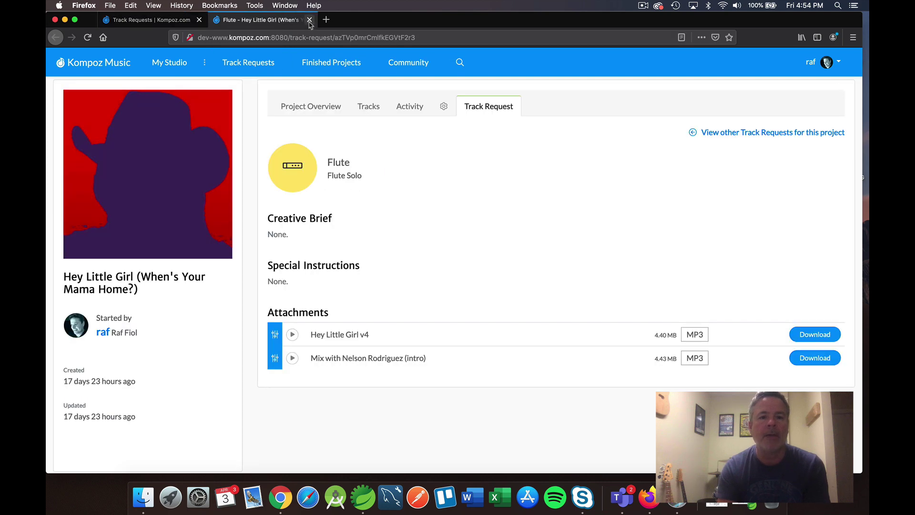
left_click(309, 20)
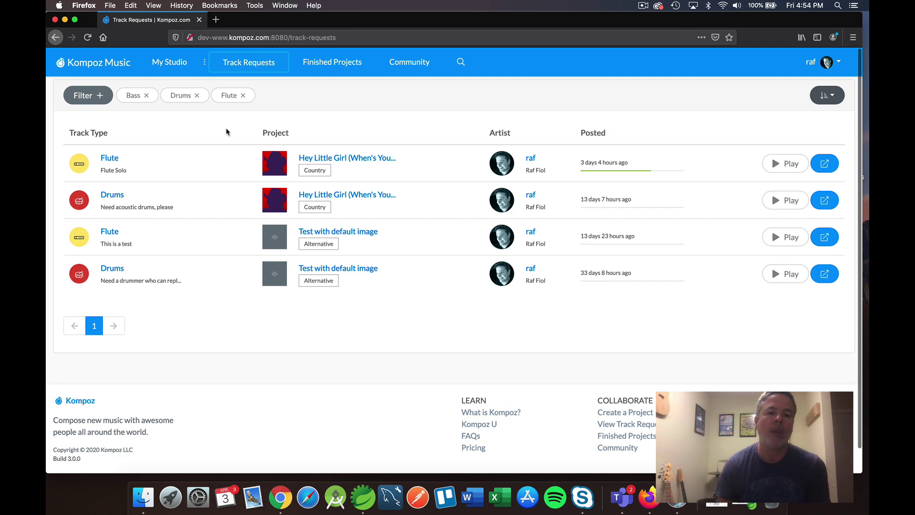
View the Hey Little Girl project and the artist's profile from the Flute Solo request, closing each page after viewing
left_click(332, 159)
left_click(310, 20)
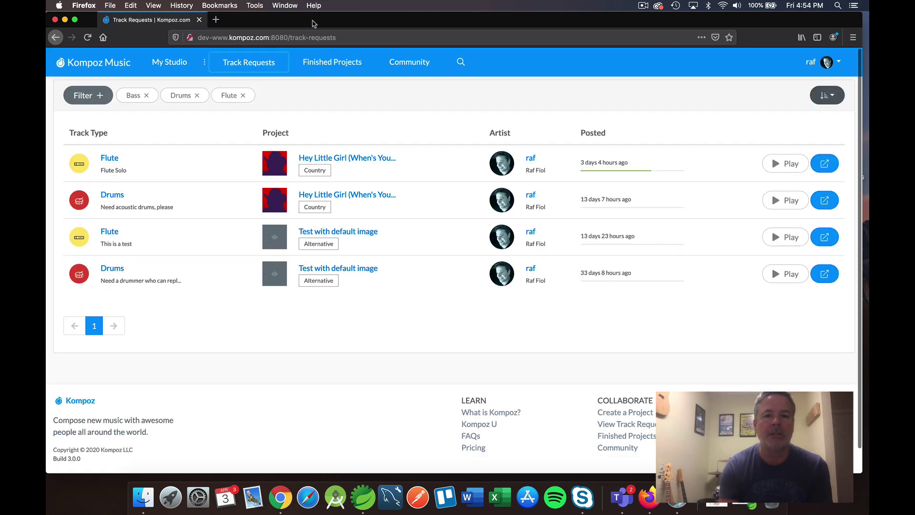
left_click(529, 159)
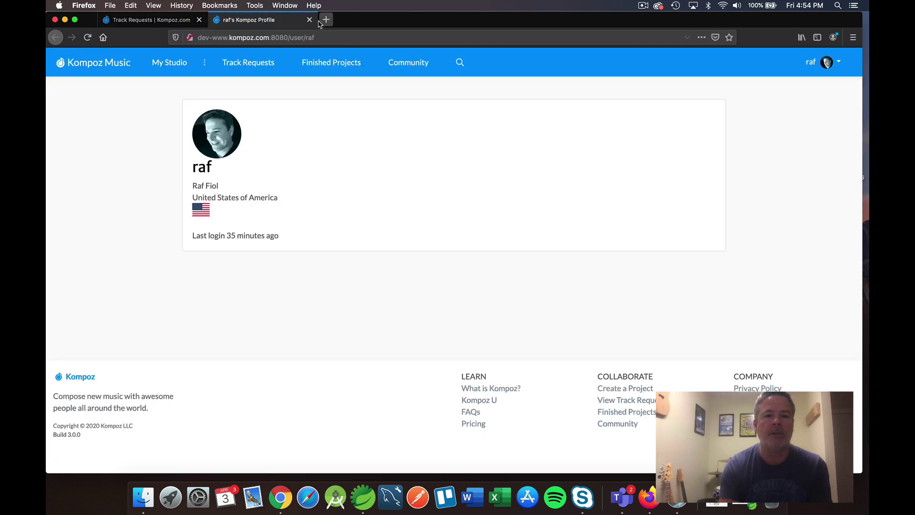
left_click(310, 21)
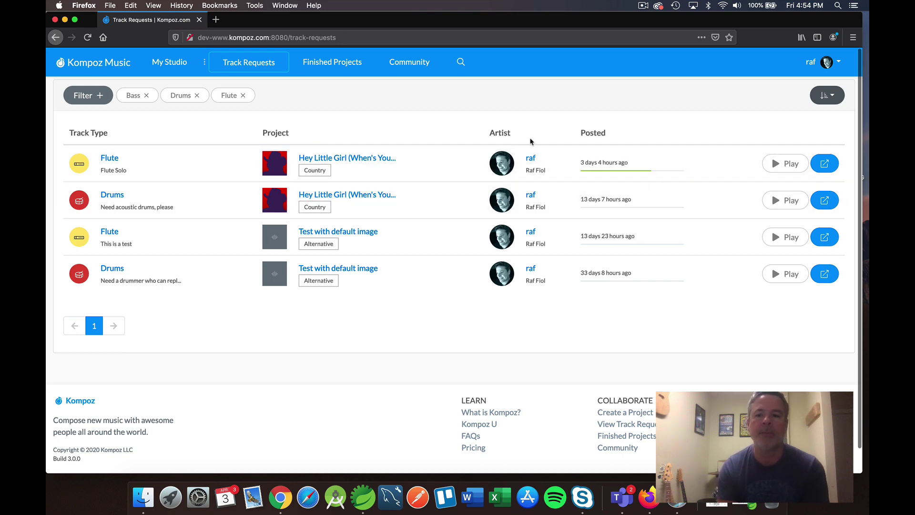
Turn on Dark Mode in the account settings, apply the change, and review the option's description
left_click(826, 67)
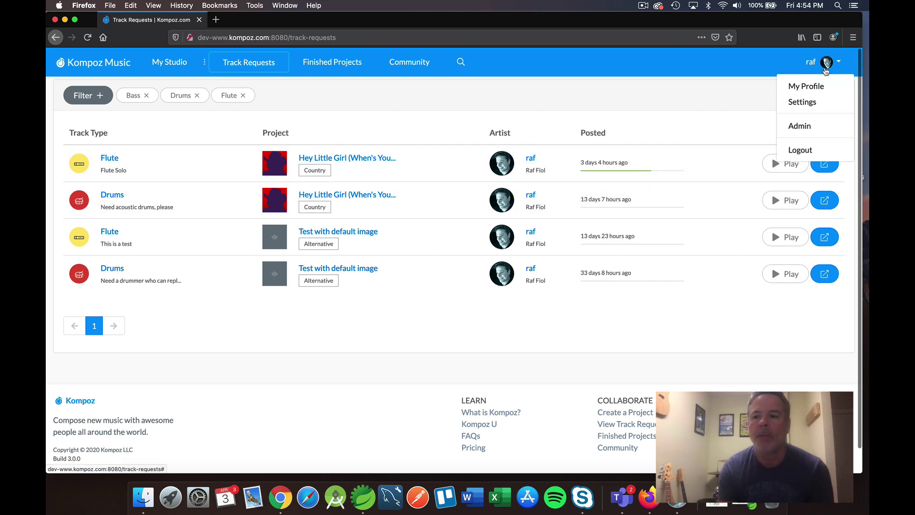
left_click(806, 102)
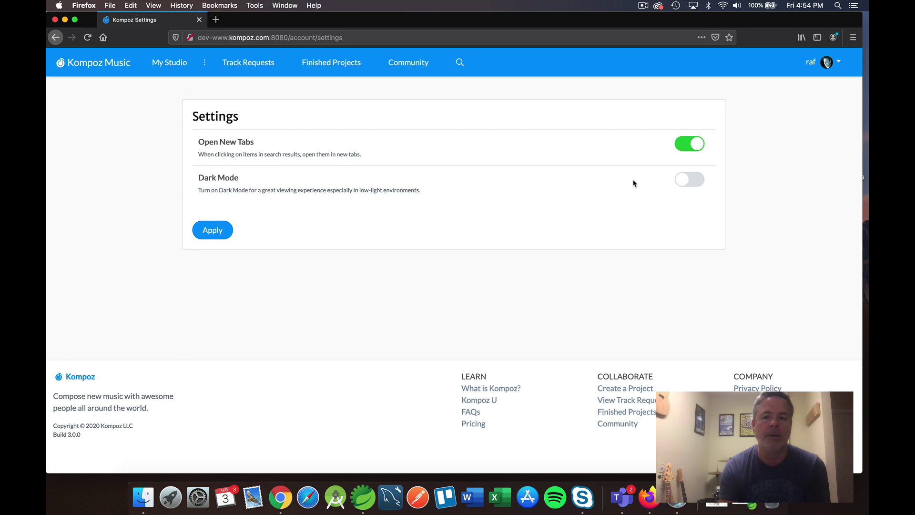
left_click(688, 180)
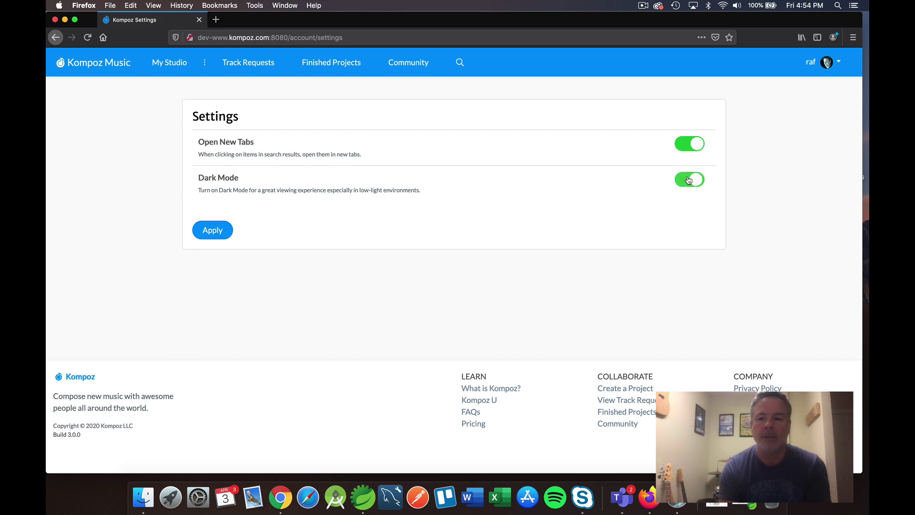
left_click(228, 231)
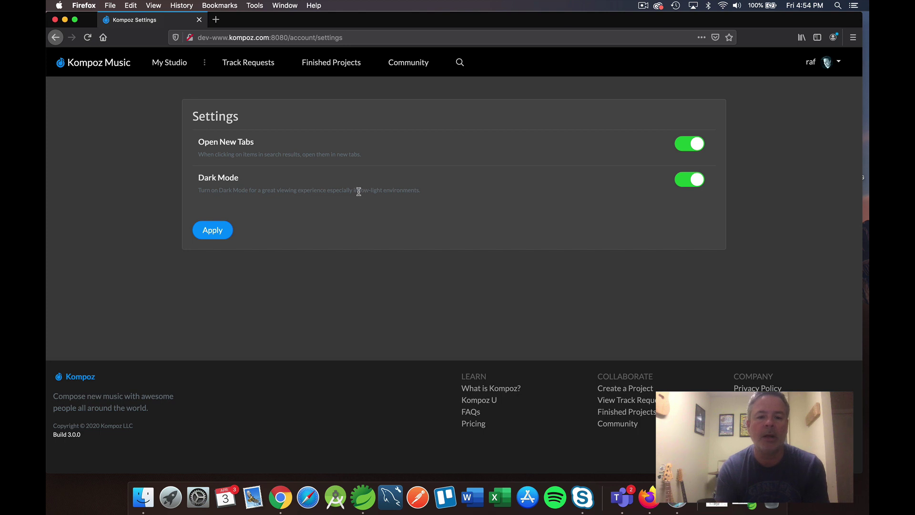
left_click_drag(359, 192, 409, 191)
left_click(404, 204)
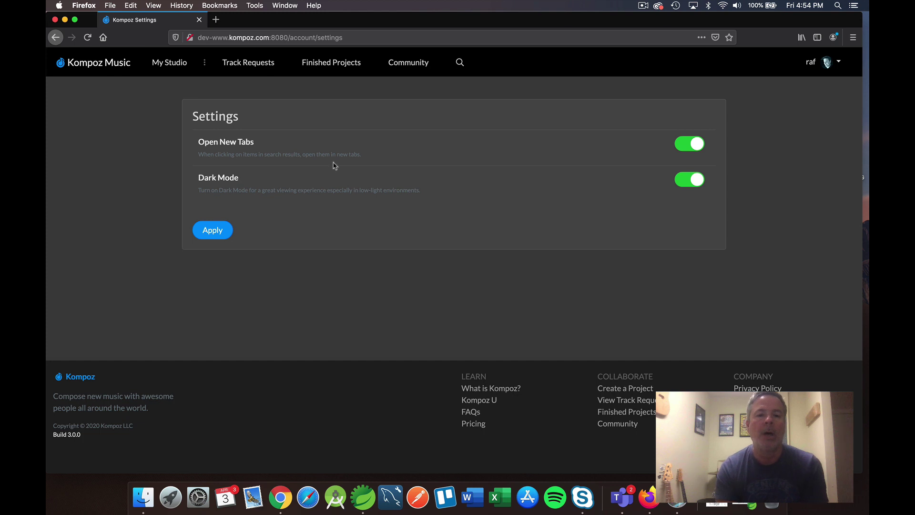
Turn Dark Mode off and back on in the settings, applying each change
left_click(692, 184)
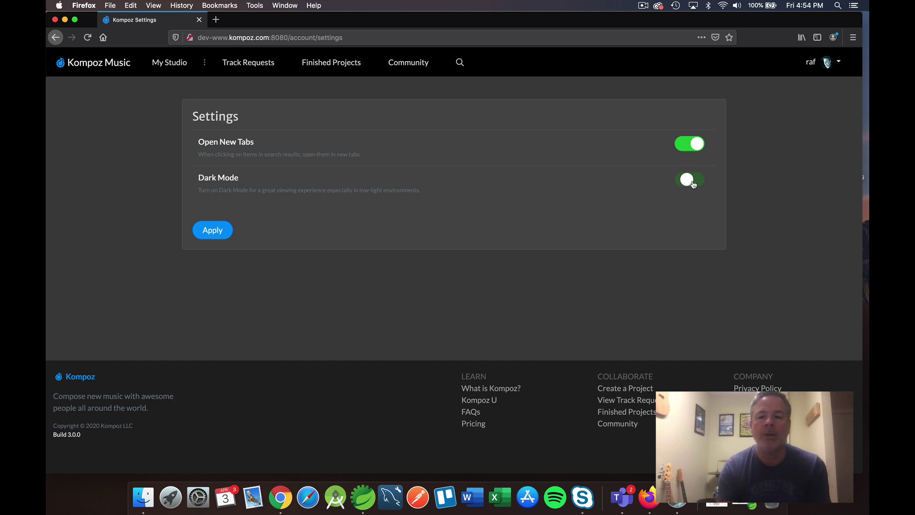
left_click(231, 230)
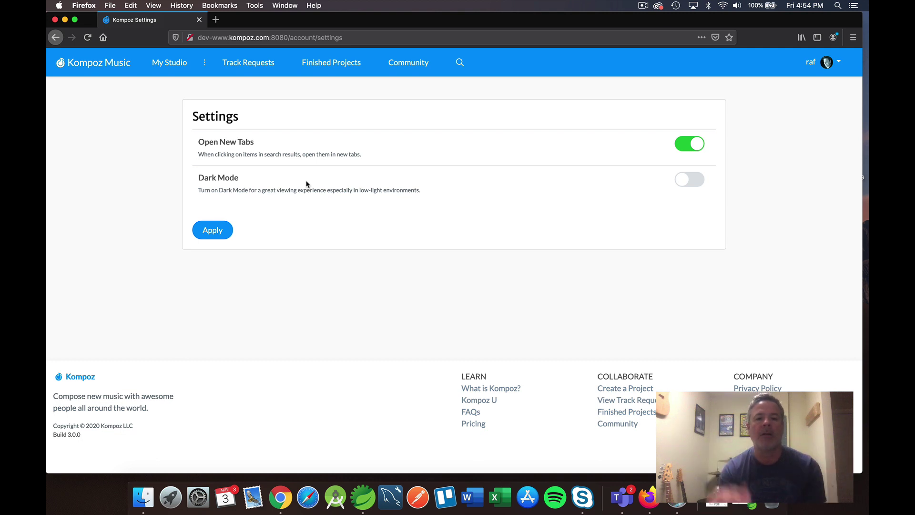
left_click(686, 178)
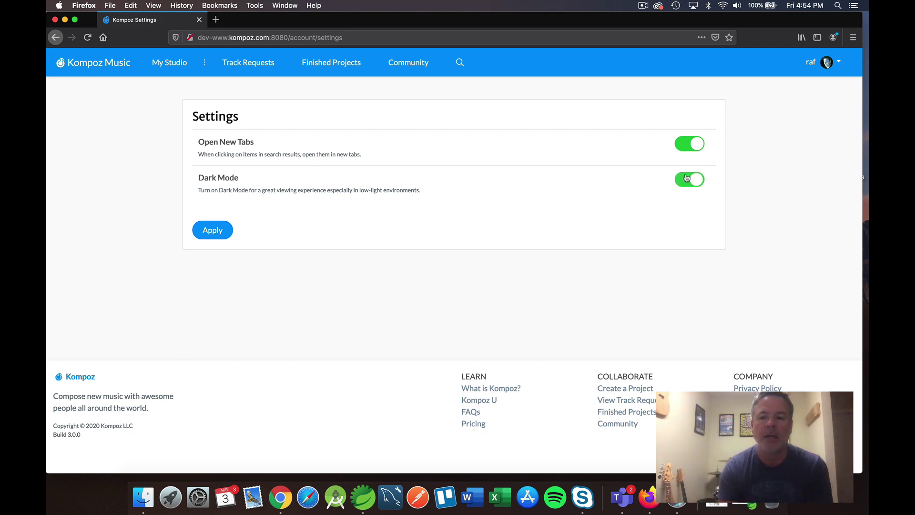
left_click(213, 231)
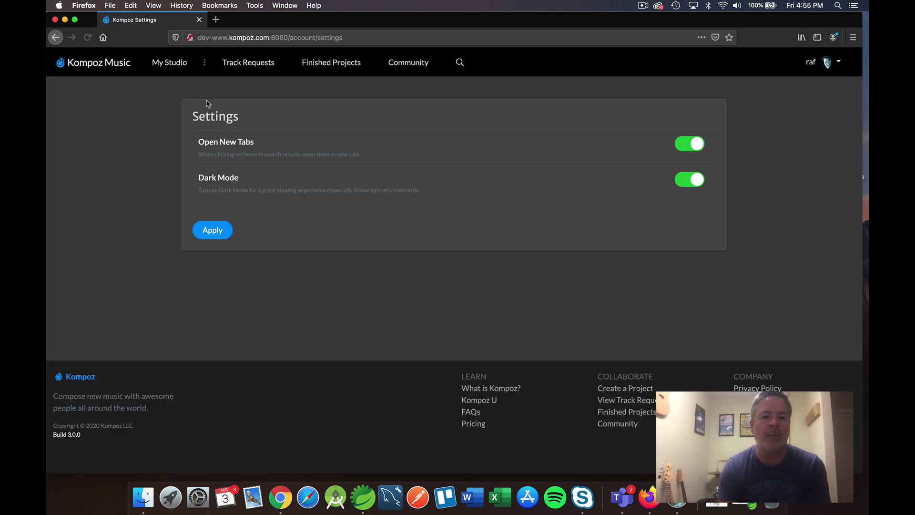
Open the drums mix track from the Seps folder of Demo Project to view its details and waveform in Dark Mode
left_click(241, 67)
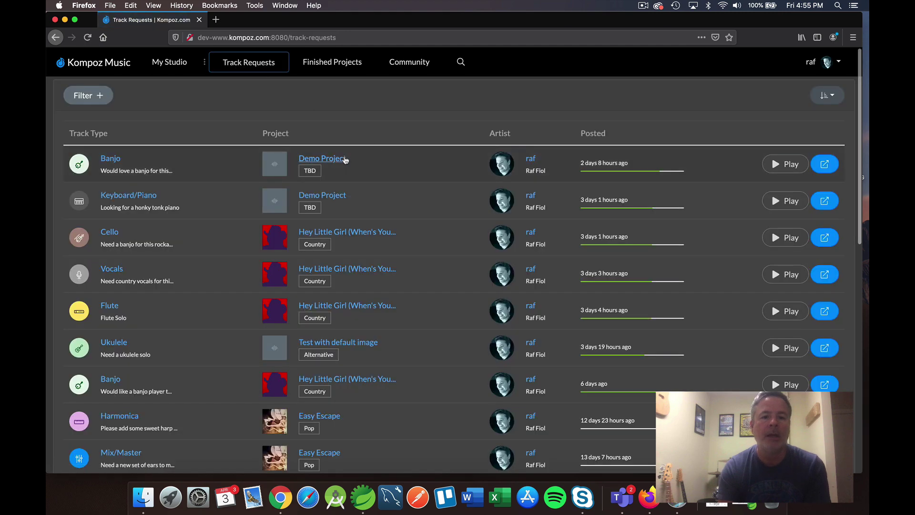
left_click(342, 159)
left_click(369, 114)
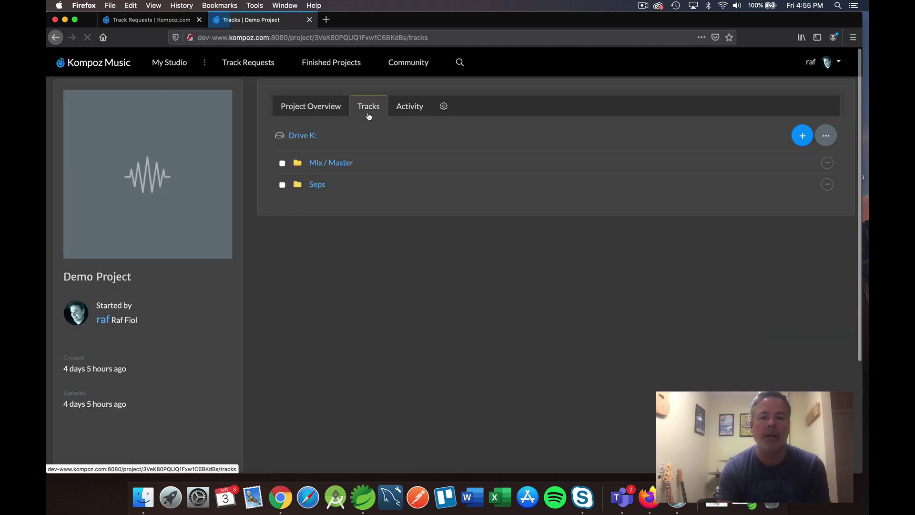
left_click(317, 185)
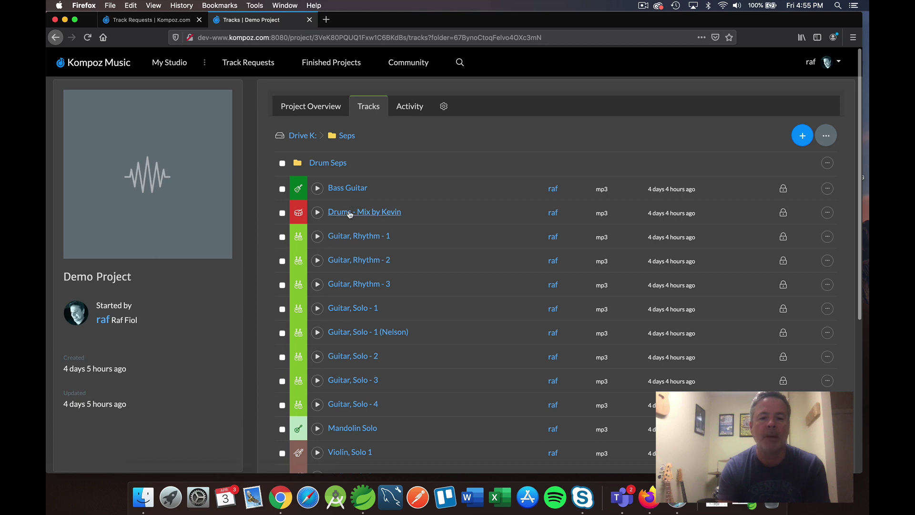
left_click(376, 210)
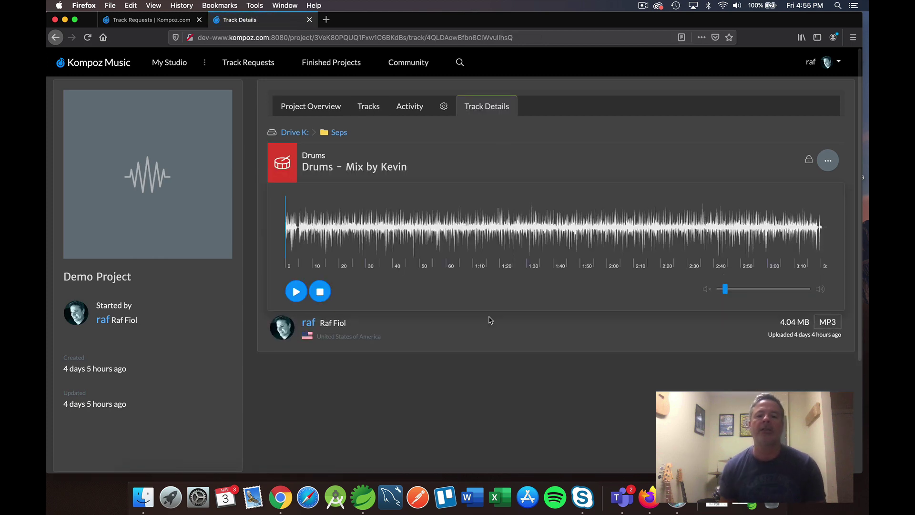